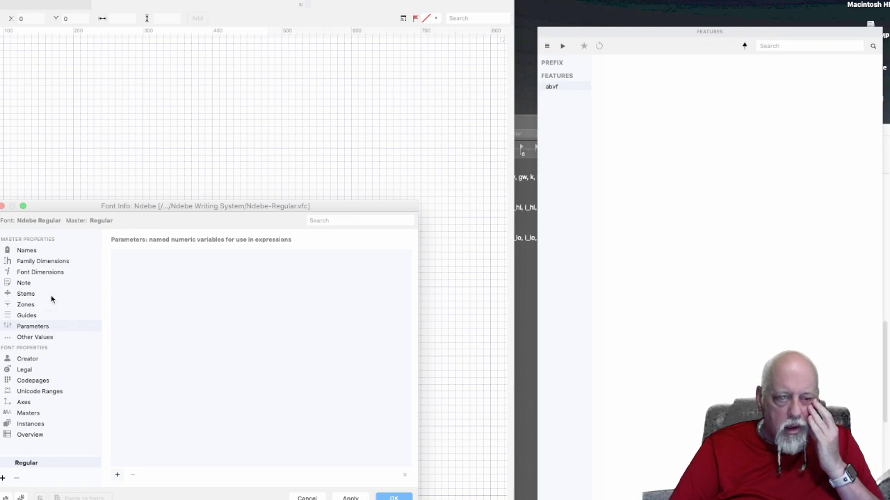
- Review the font's Family Dimensions in Font Info and close the dialog
left_click(45, 262)
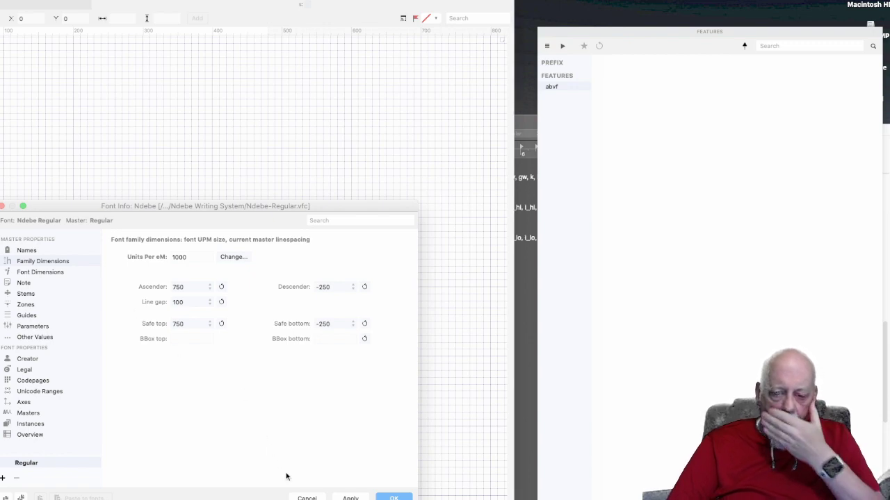
key("Return")
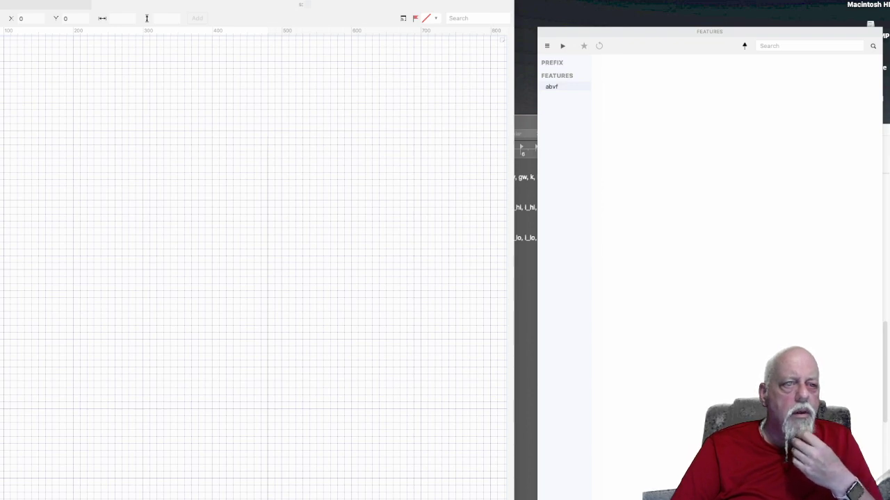
- Shift the glyph window sideways and narrow it to partly uncover the glyph list document behind it
left_click(11, 0)
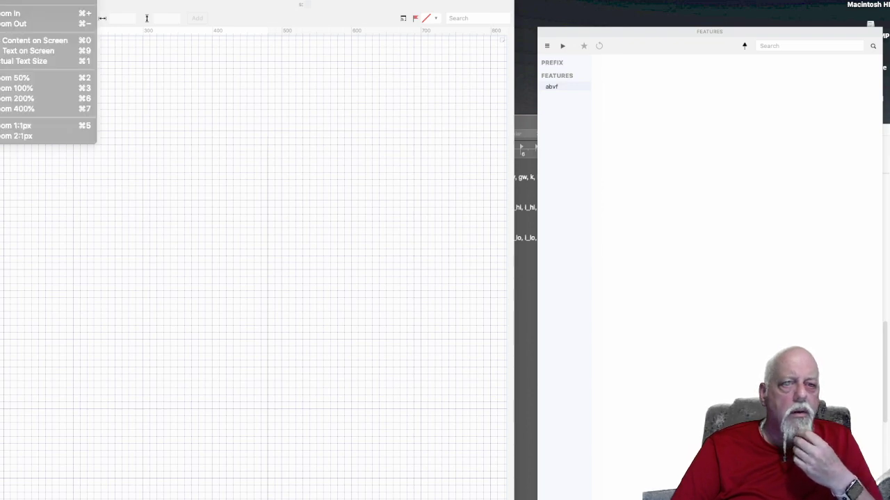
left_click(13, 24)
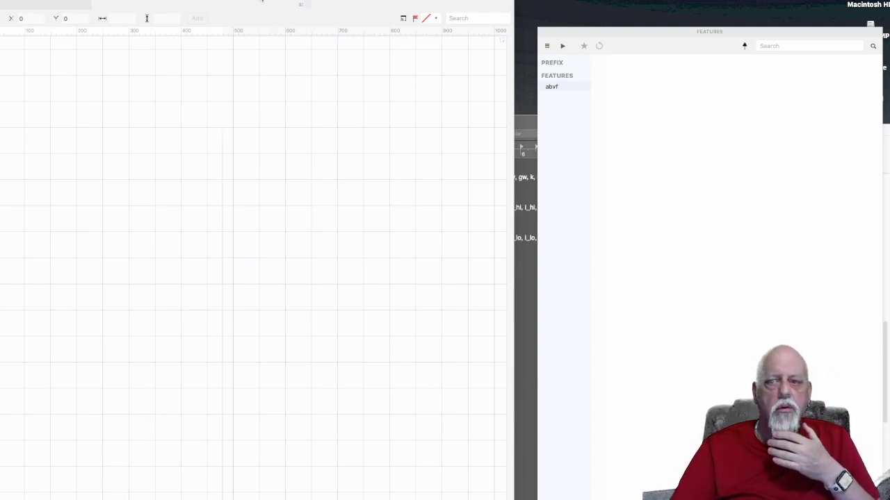
left_click_drag(262, 1, 435, 1)
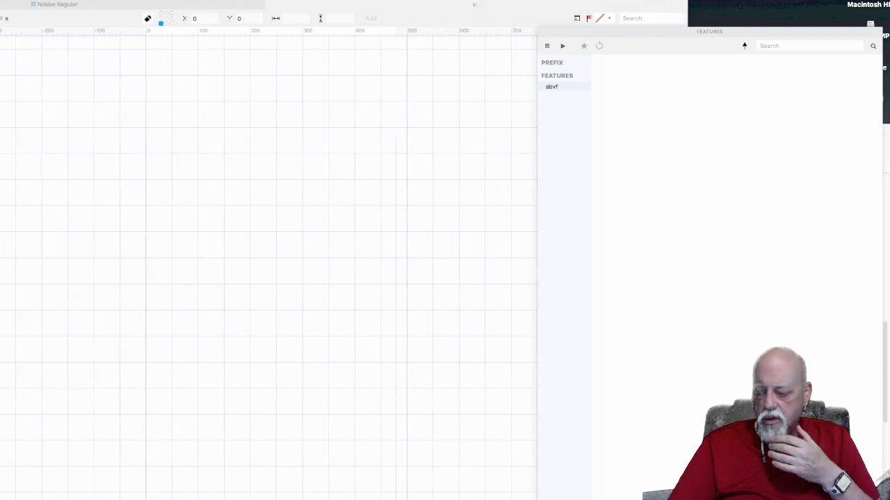
left_click_drag(688, 14, 428, 14)
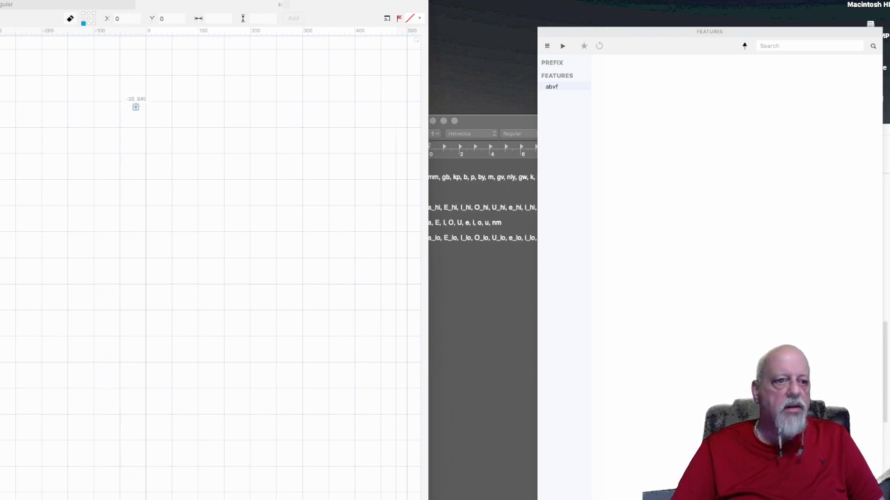
- Draw a vertical rectangle 50 units wide and 492 tall in the s glyph, starting at X 0, Y 692
scroll(136, 104, "up", 2)
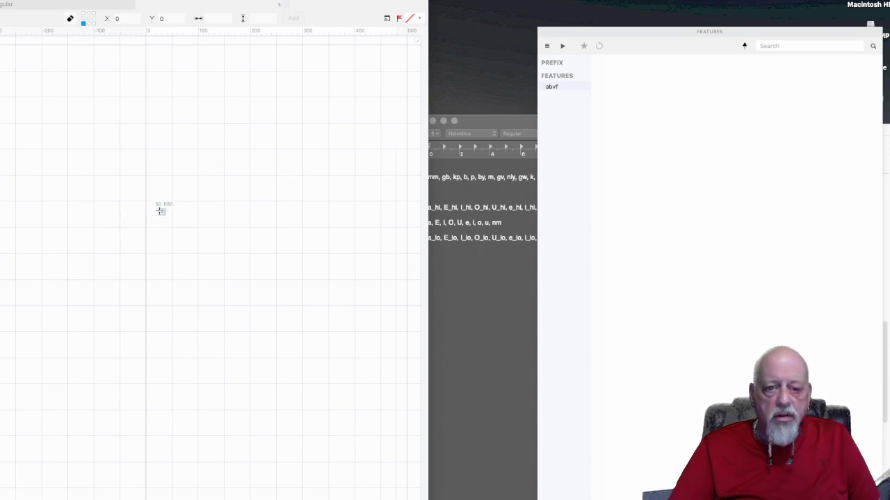
left_click_drag(145, 206, 173, 462)
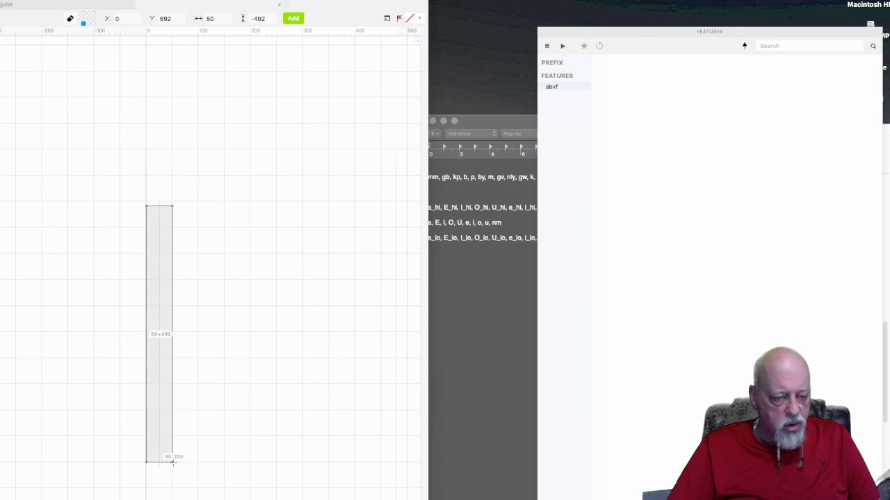
left_click_drag(173, 462, 172, 462)
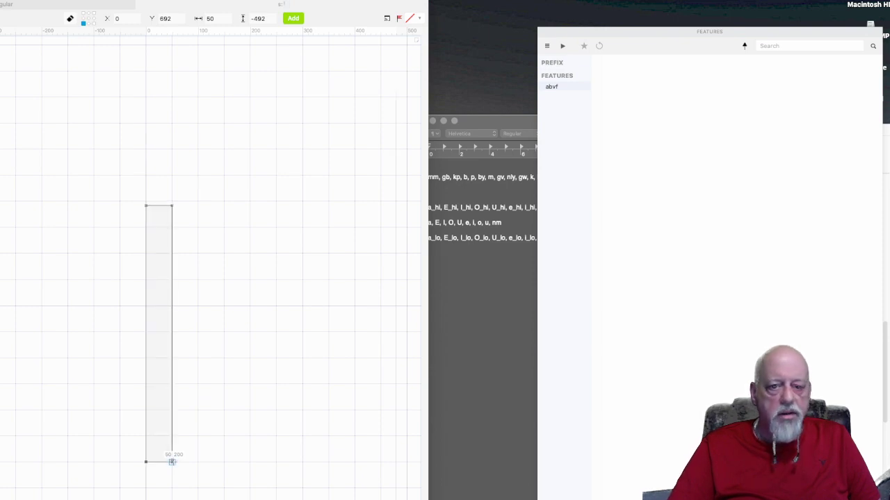
- Try to select the two upper corner nodes of the vertical bar with the element selection tool
key("v")
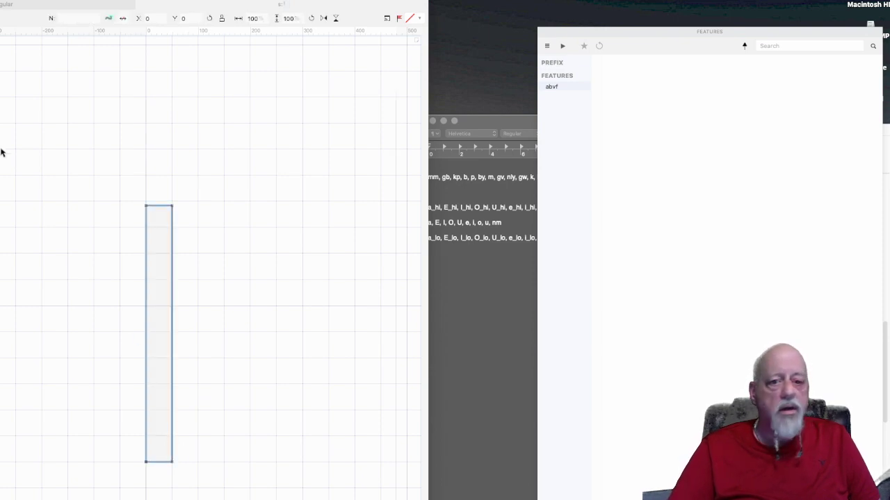
left_click(133, 202)
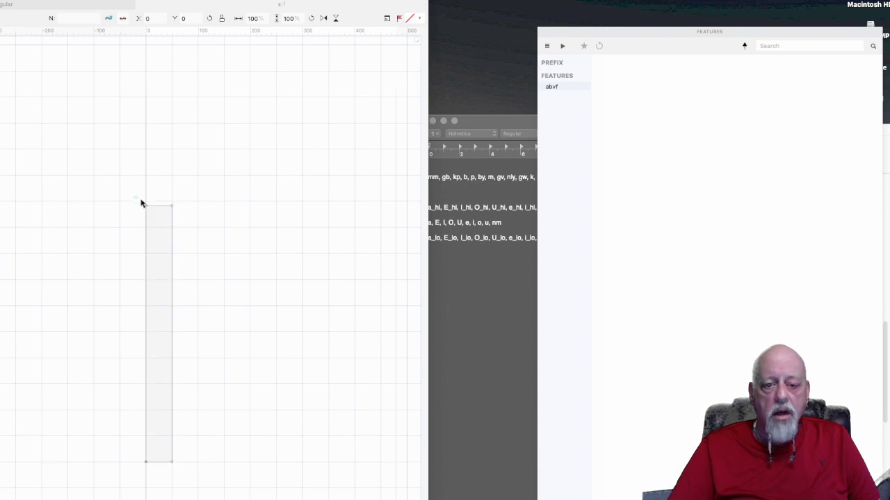
left_click_drag(141, 200, 172, 211)
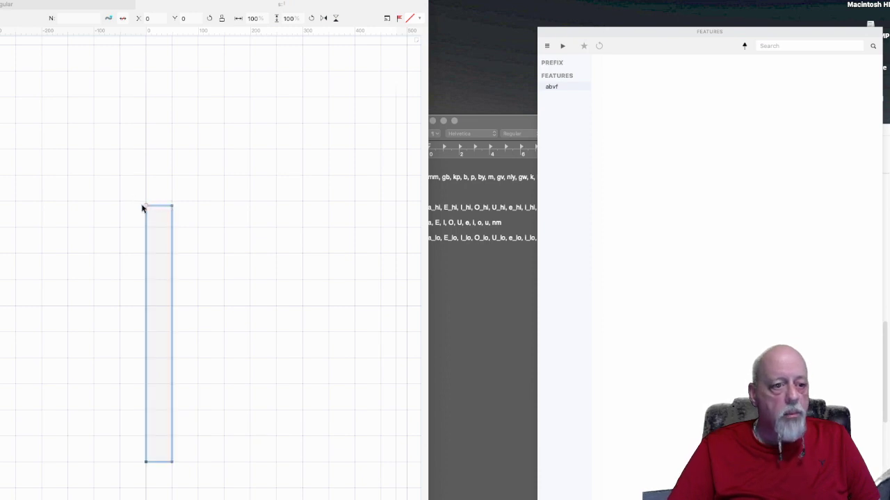
left_click_drag(147, 207, 191, 211)
left_click(137, 197)
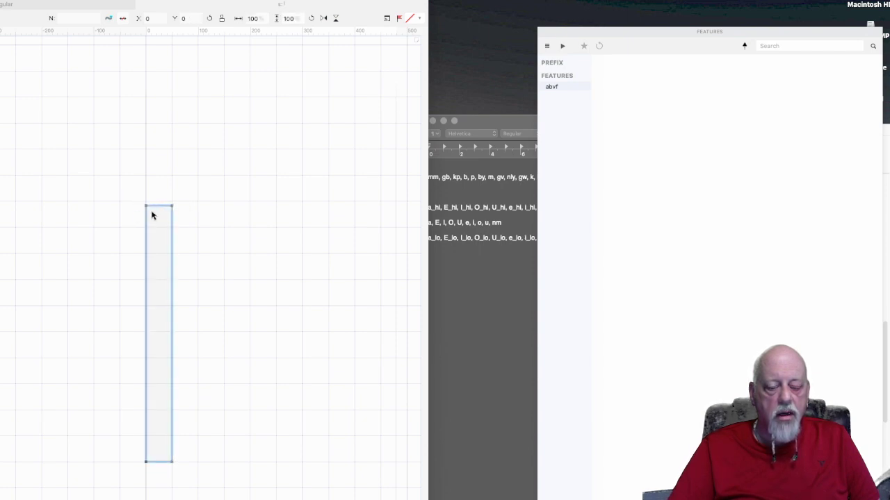
left_click(129, 218)
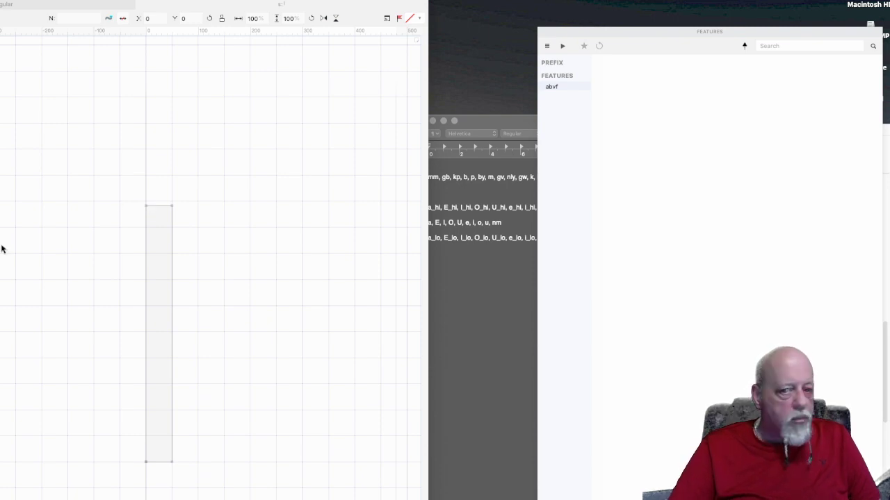
left_click(147, 206)
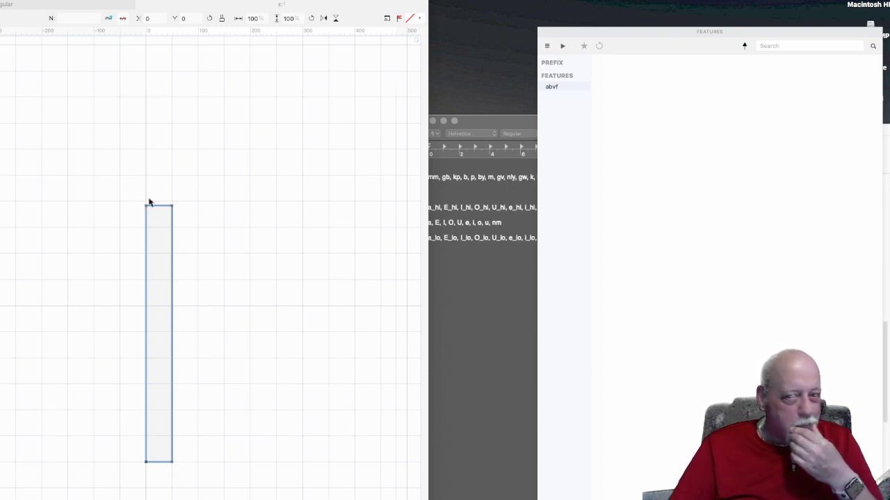
mouse_move(139, 198)
left_mouse_down()
mouse_move(175, 217)
mouse_move(148, 211)
left_mouse_up()
right_click(150, 212)
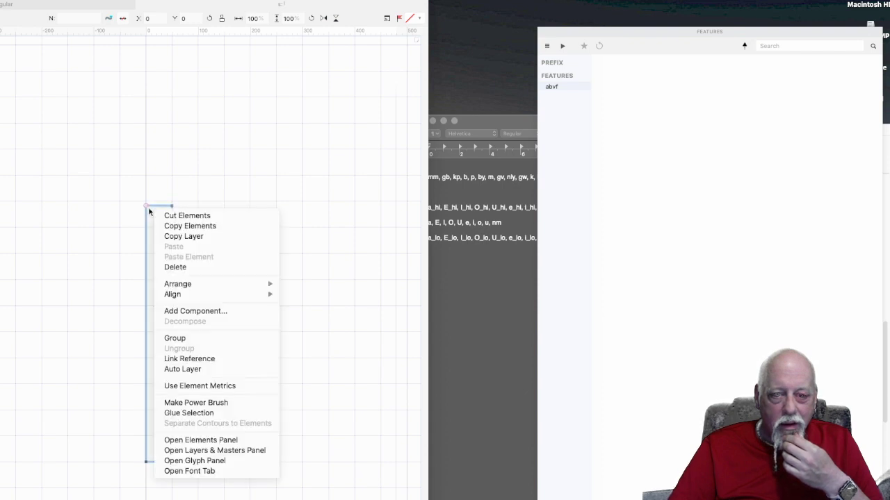
mouse_move(162, 286)
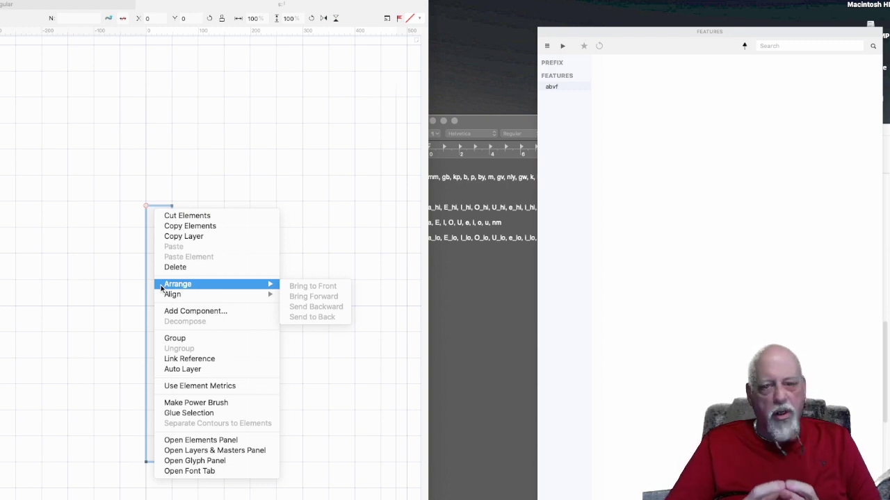
left_click(130, 206)
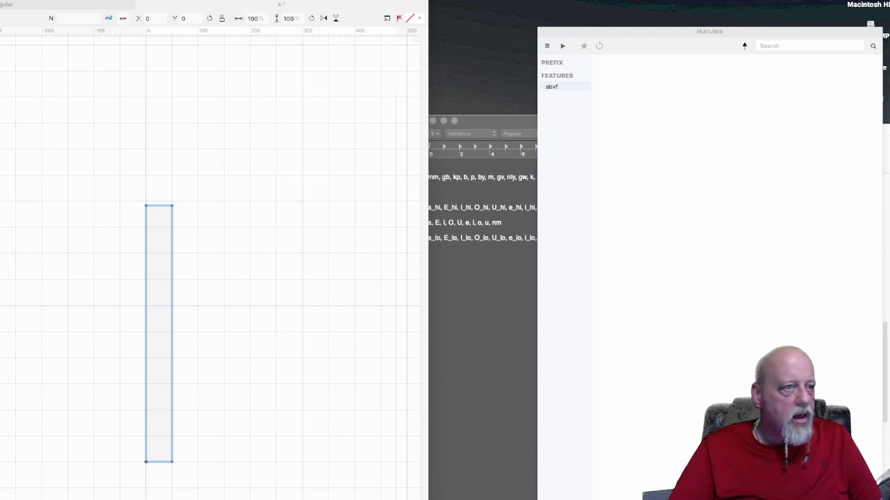
- Lower the vertical bar's upper edge to Y 600 and draw a horizontal bar 320 by 40 units from X 30, Y 590
key("Escape")
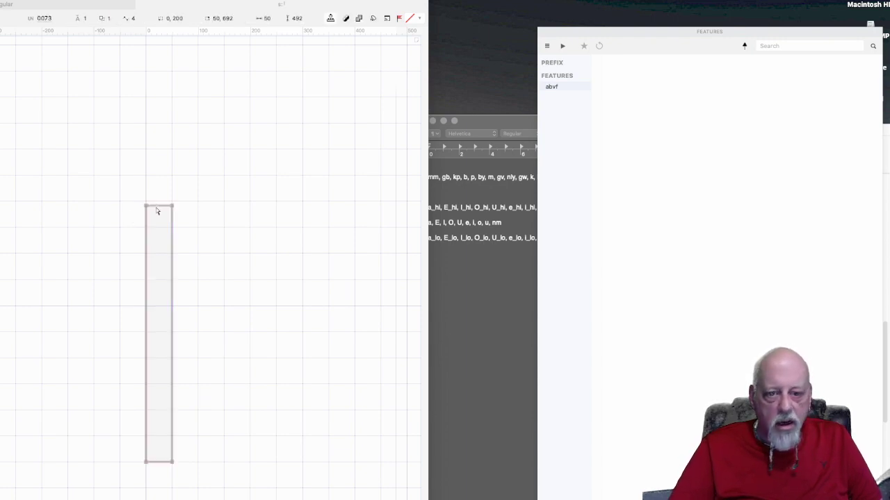
left_click_drag(135, 199, 147, 256)
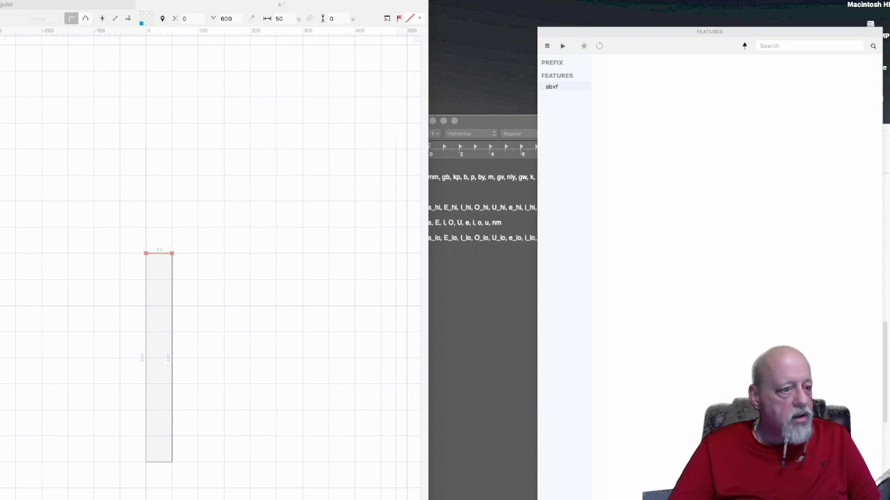
key("p")
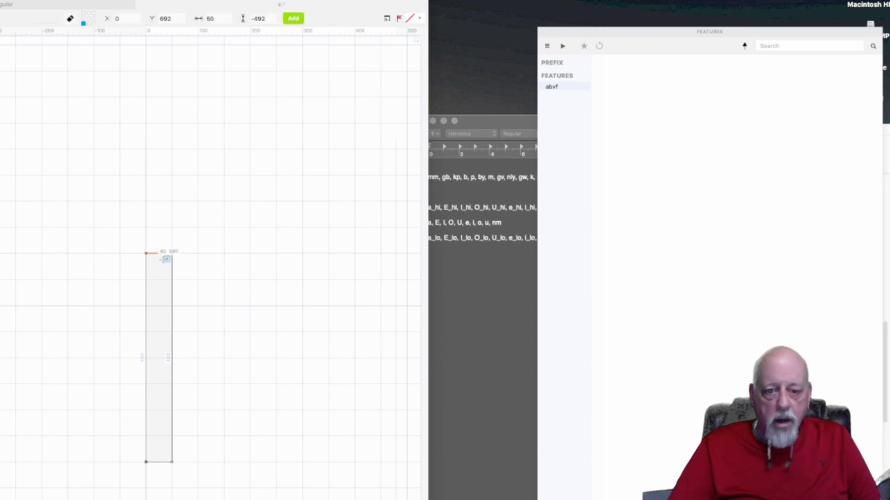
left_click_drag(162, 258, 330, 279)
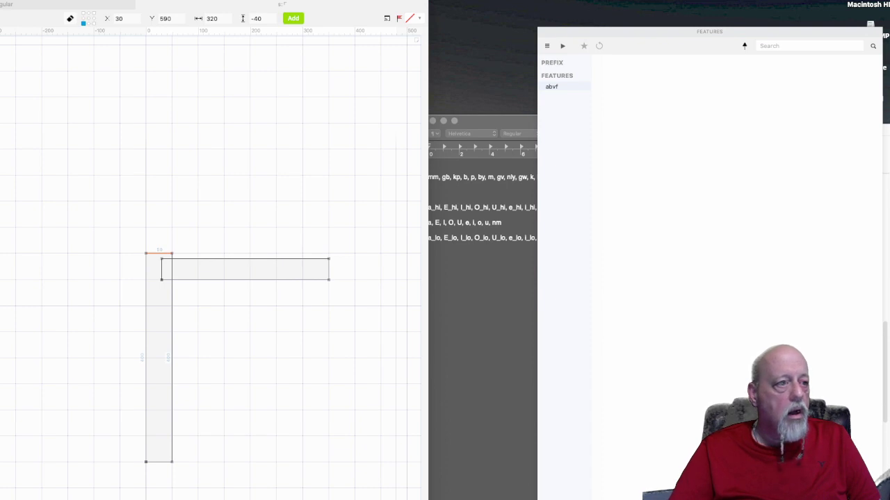
- Raise the horizontal bar's upper edge to Y 600 and merge the two overlapping bars into one contour
key("a")
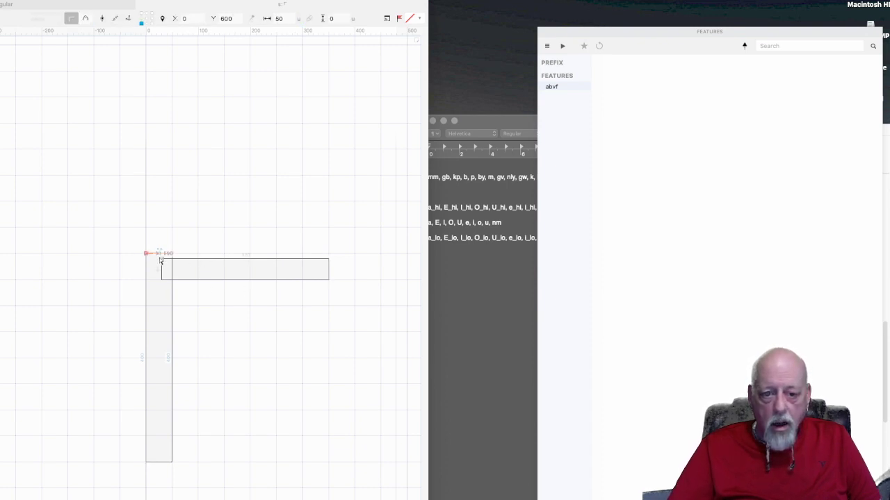
mouse_move(160, 259)
left_mouse_down()
mouse_move(177, 259)
mouse_move(160, 259)
left_mouse_up()
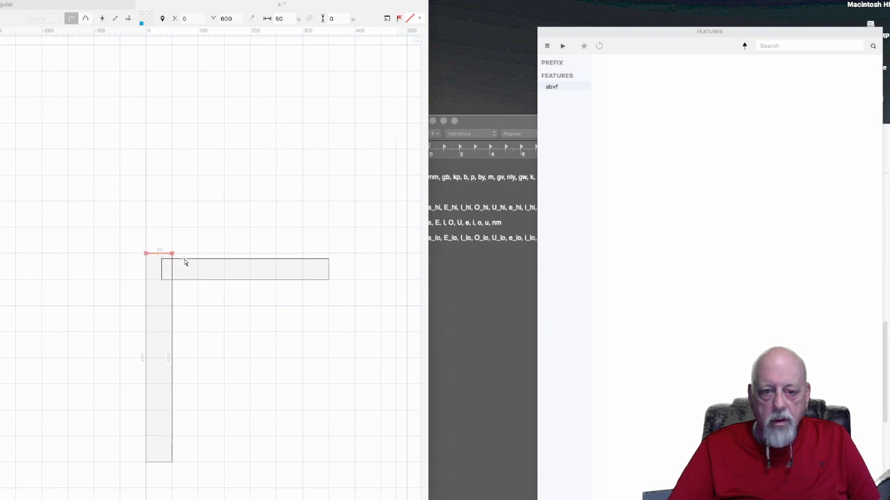
left_click(184, 260)
left_click_drag(162, 259, 198, 300)
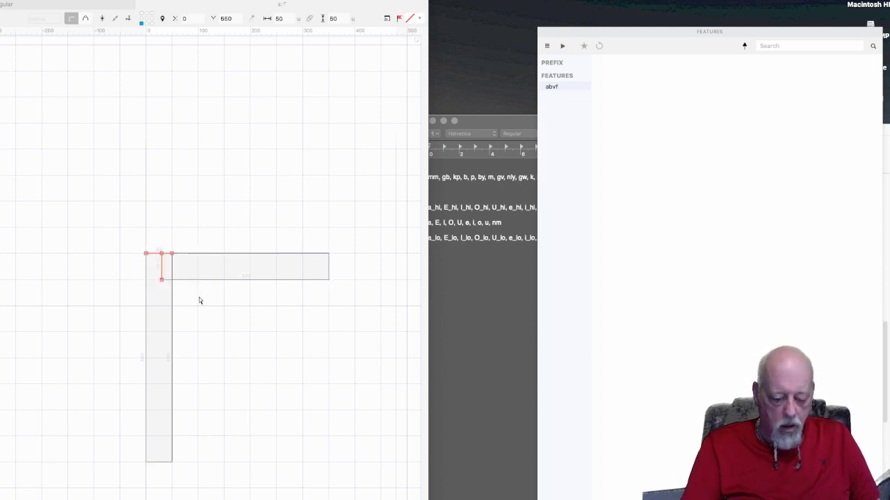
key("super+shift+o")
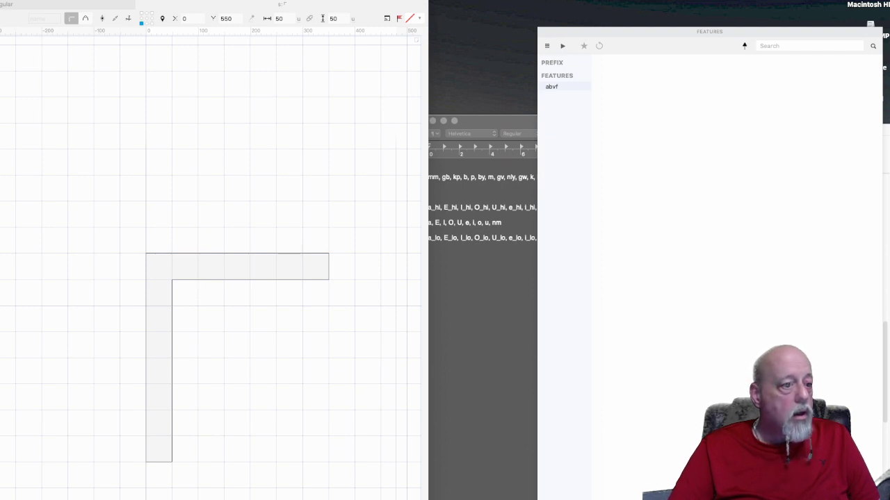
- Draw a second vertical bar 51 units wide and 350 tall from X 99, Y 550 beneath the horizontal bar
key("p")
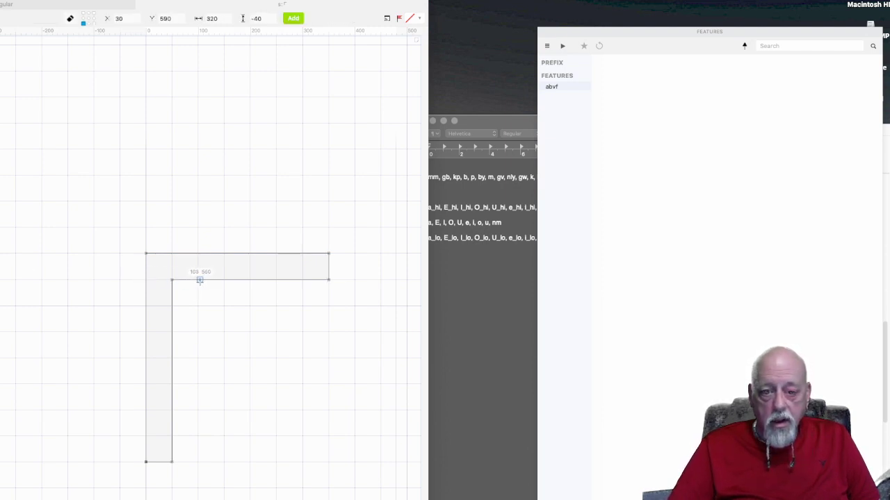
left_click_drag(198, 279, 224, 461)
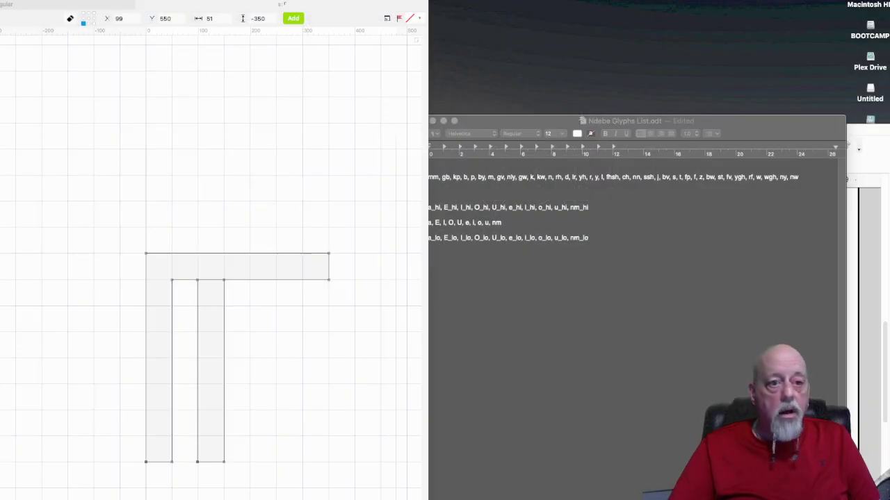
key("super+alt+f")
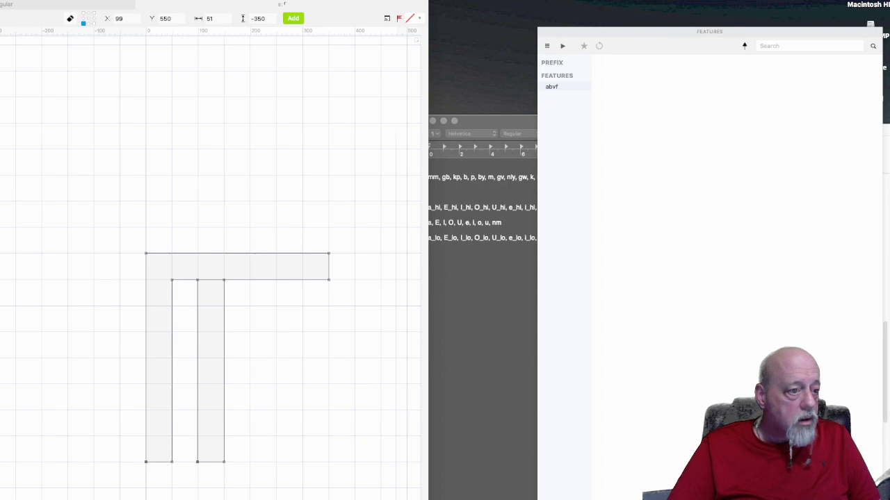
- Draw a circle 50 units in diameter directly below the first vertical bar, starting at X 0, Y 200
key("f")
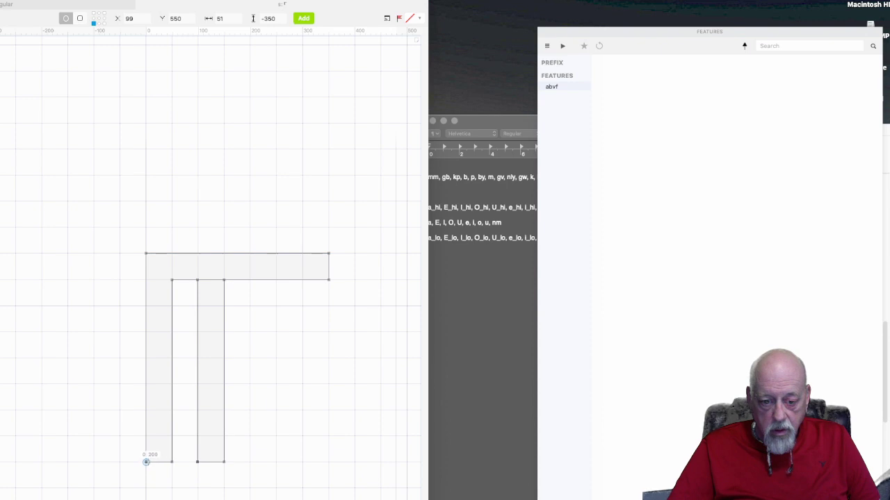
left_click_drag(146, 462, 173, 488)
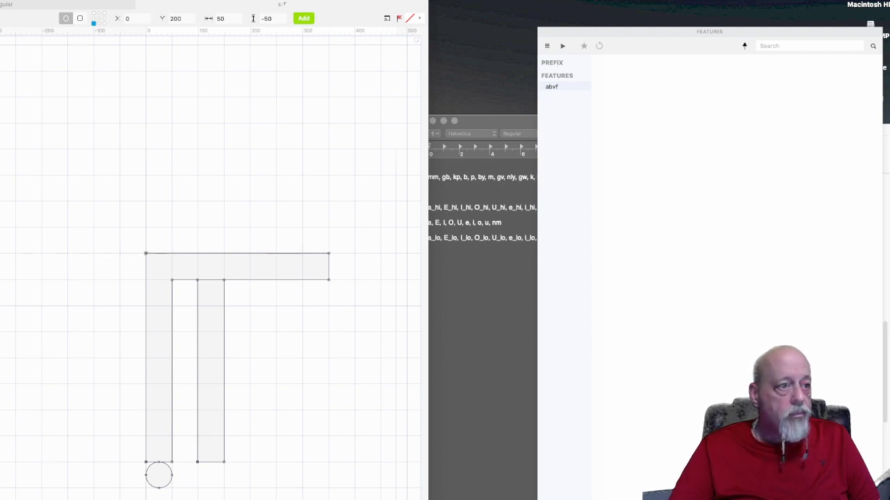
- Dismiss the Irregular stem fix and delete the circle below the first vertical bar
key("v")
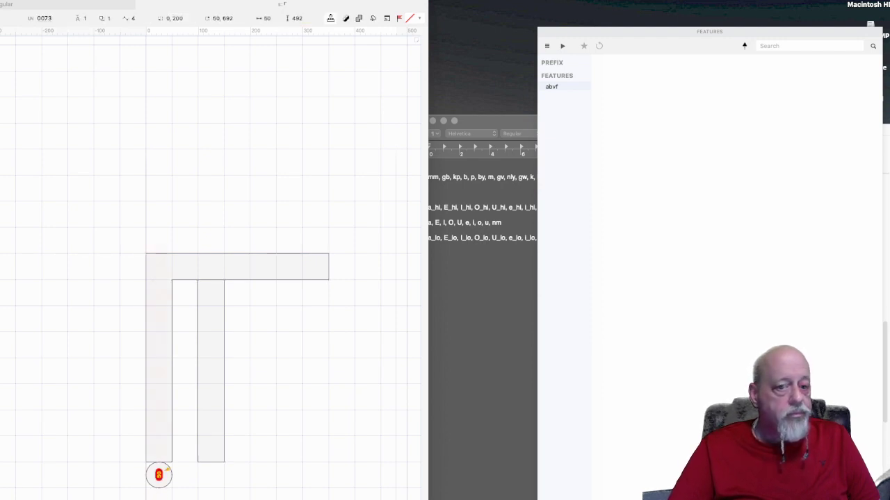
left_click(157, 477)
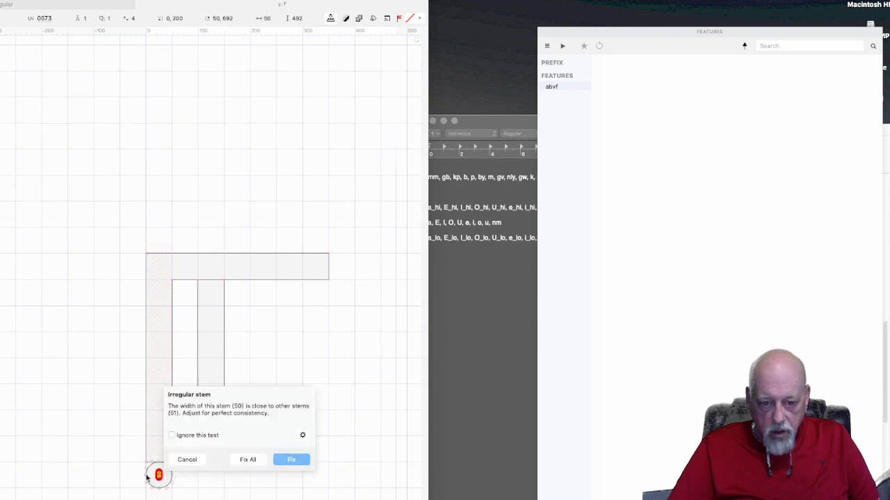
left_click(186, 460)
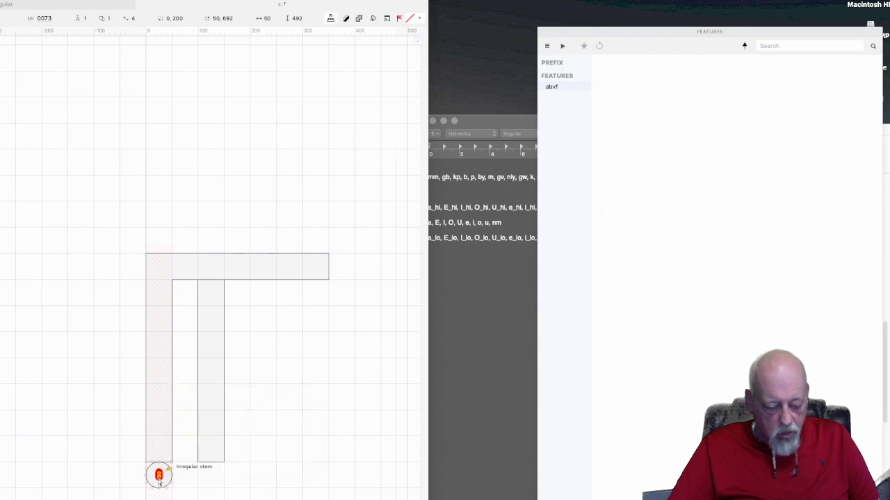
key("Delete")
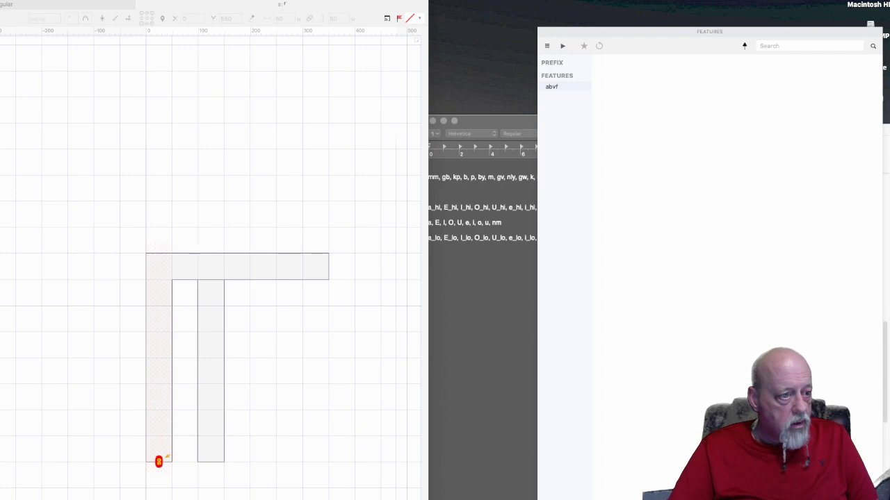
- Draw a circle 50 units in diameter and move it to X 0, Y 175 over the first vertical bar's lower end
key("super+a")
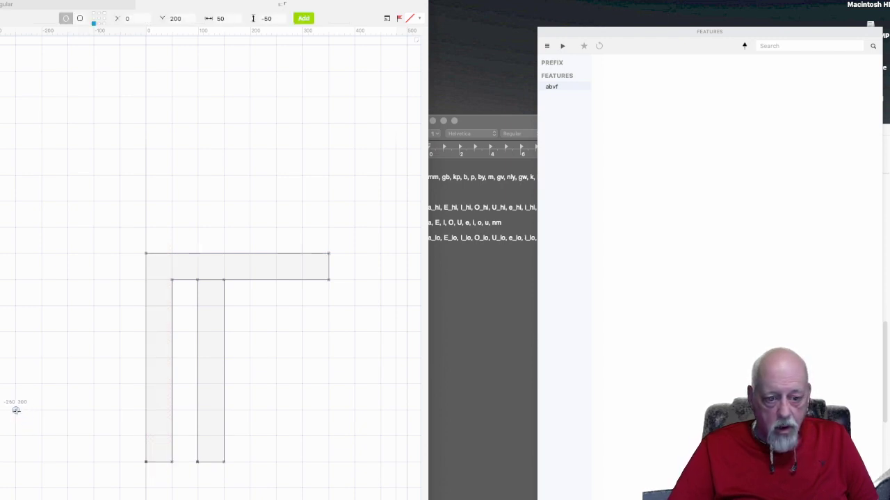
left_click_drag(16, 413, 41, 437)
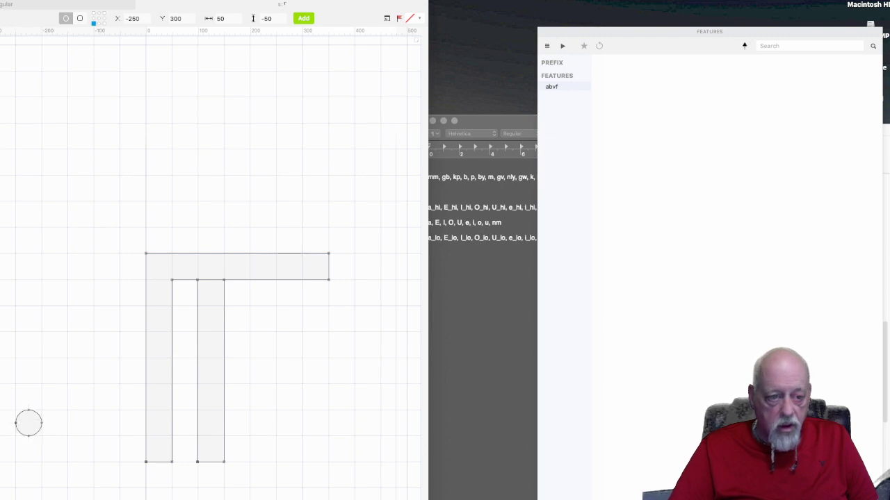
key("v")
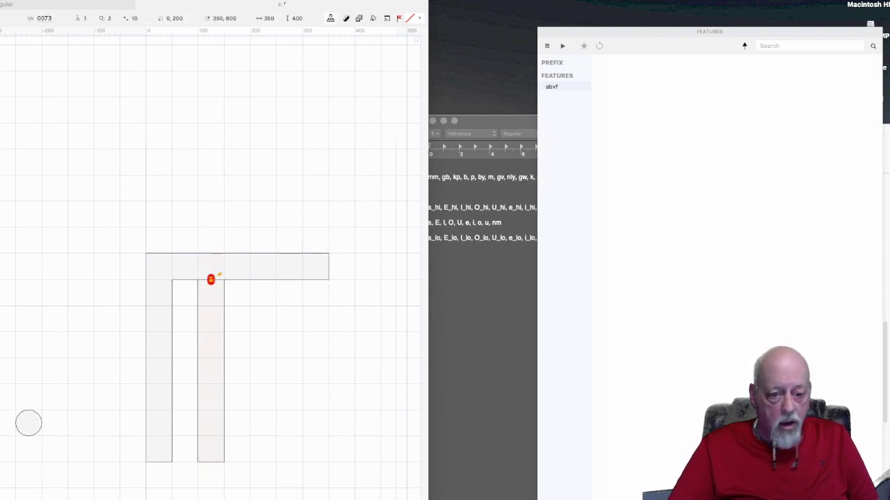
left_click_drag(9, 399, 73, 461)
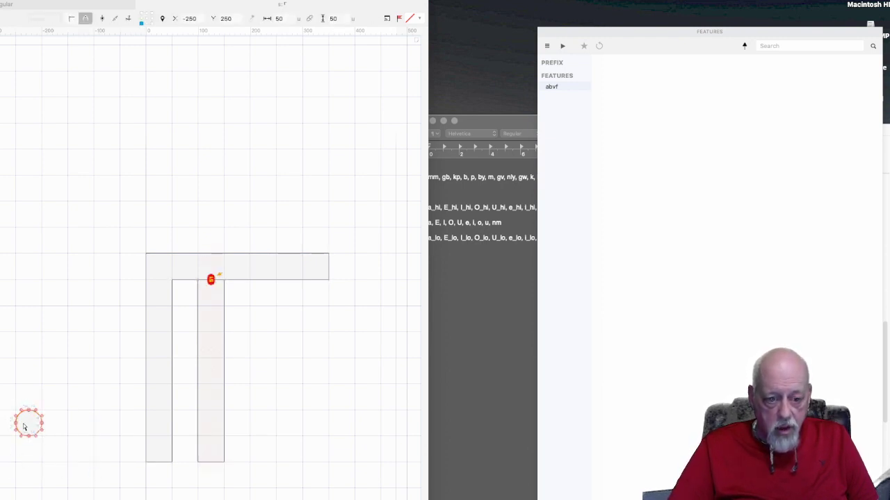
left_click_drag(23, 427, 148, 466)
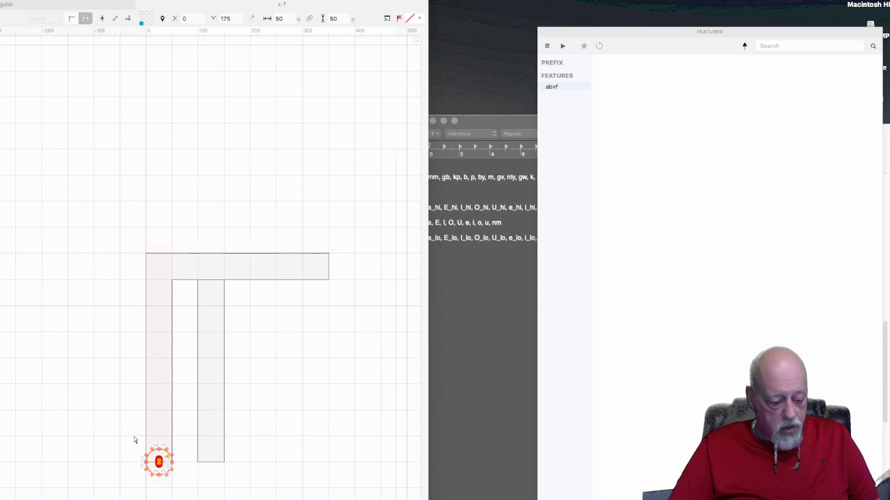
left_click(93, 459)
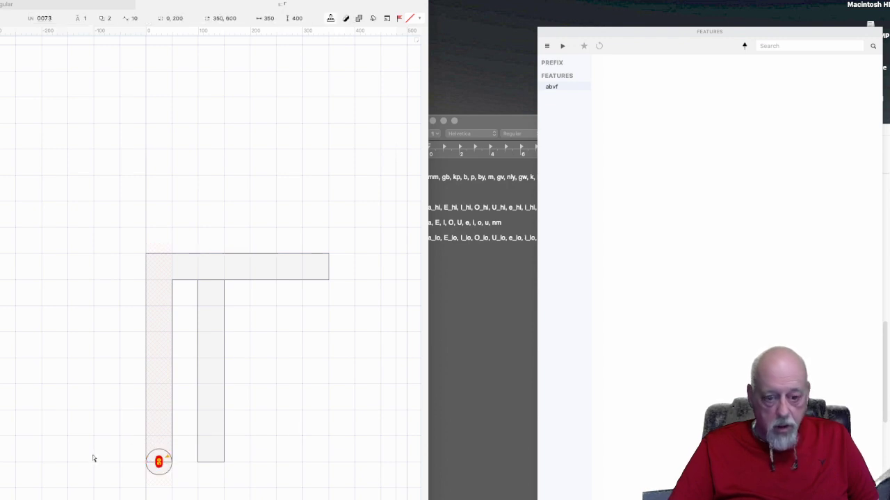
- Copy the circle to X 99, Y 175 on the second vertical bar's lower end and to X 325, Y 550 on the horizontal bar's free end
left_click(155, 464)
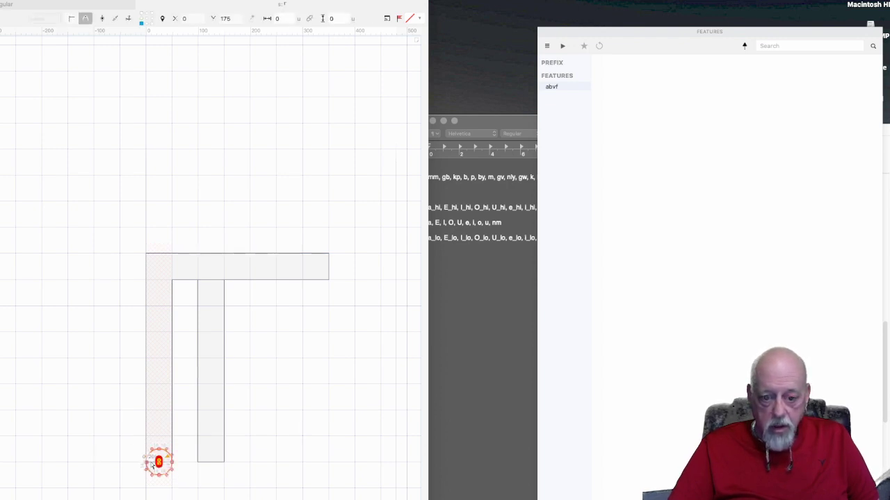
left_click_drag(154, 464, 208, 461)
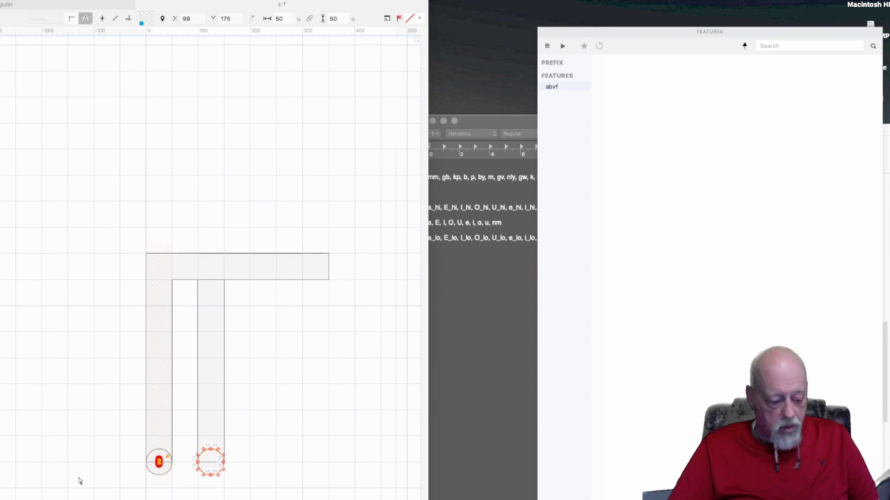
key("Tab")
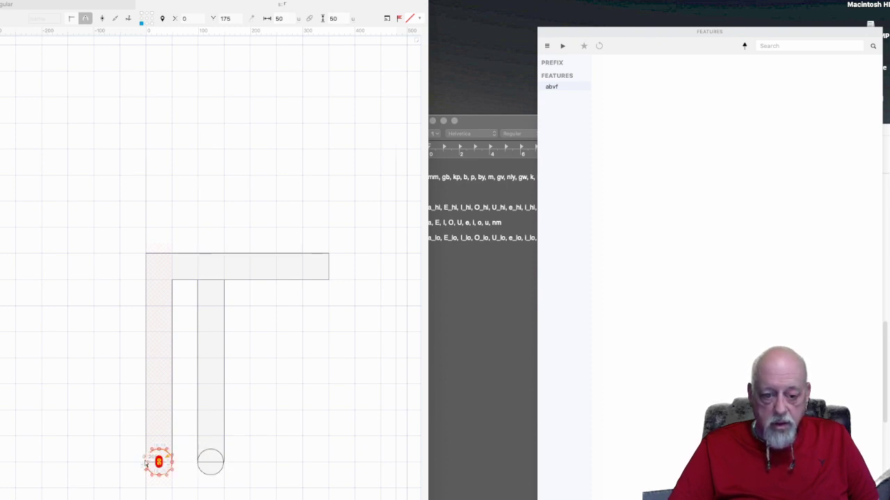
left_click_drag(162, 455, 329, 257)
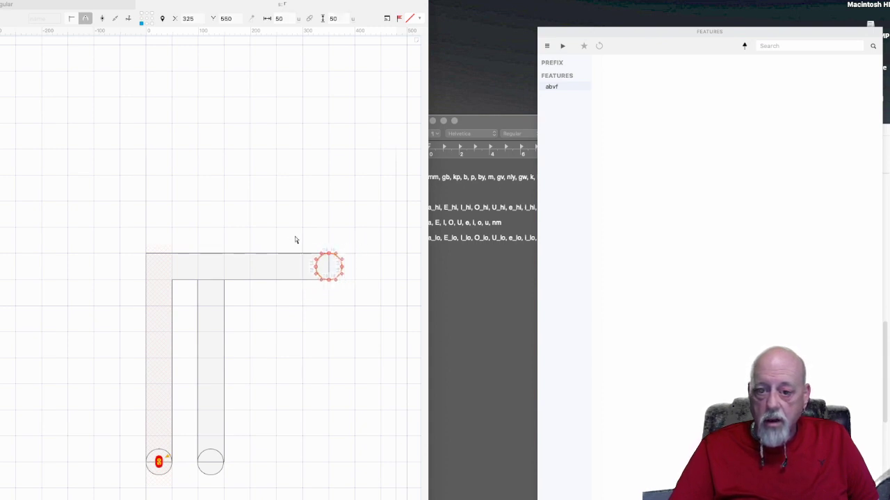
- Merge each of the three circles with its bar so that all free bar ends are rounded
left_click_drag(291, 231, 378, 315)
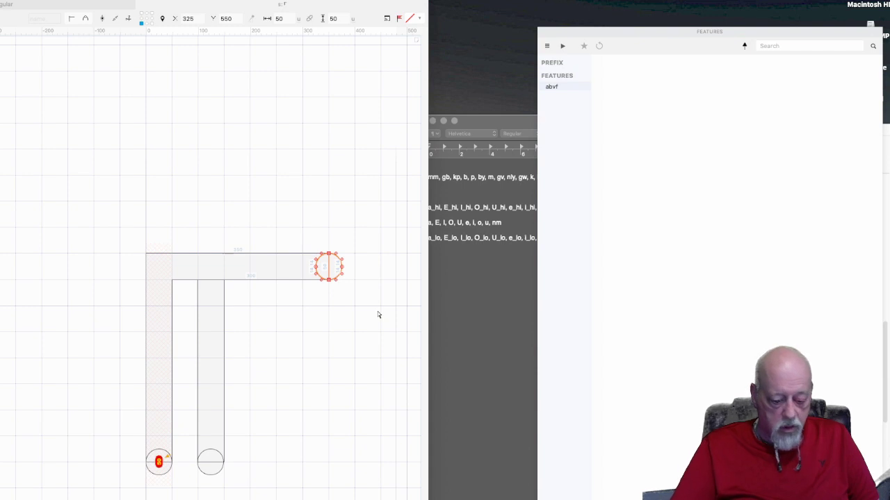
key("super+shift+o")
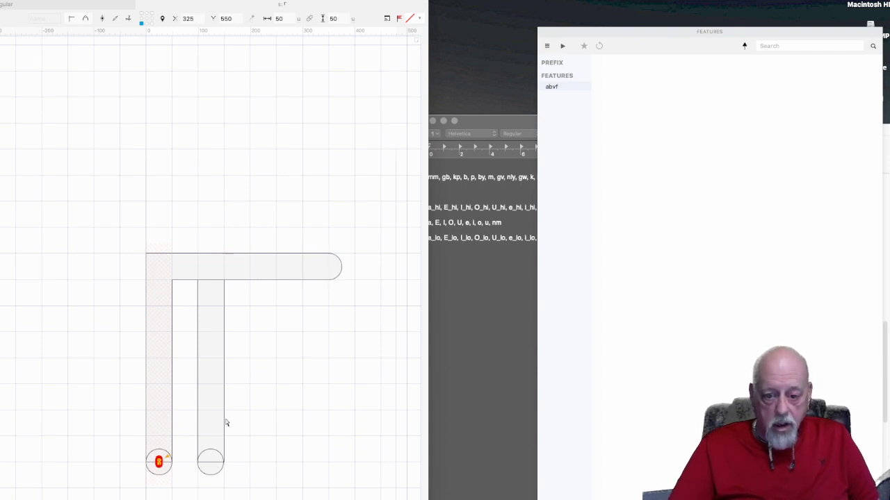
left_click_drag(188, 440, 247, 485)
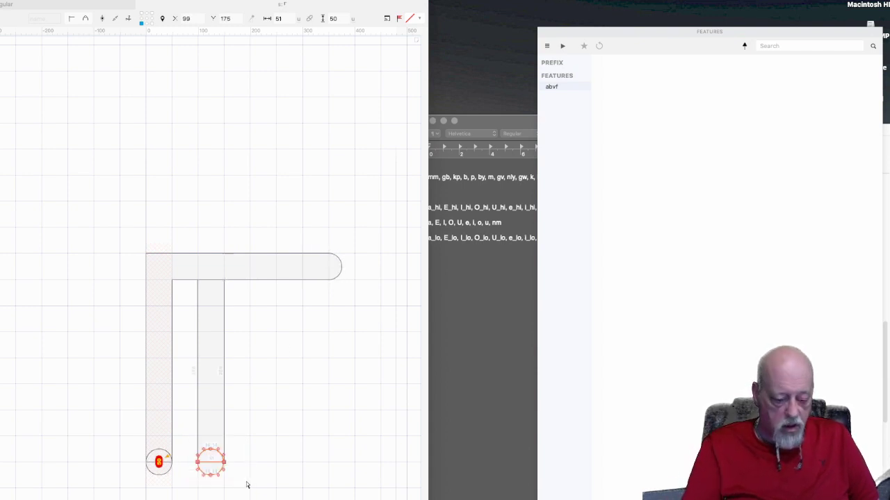
key("super+shift+o")
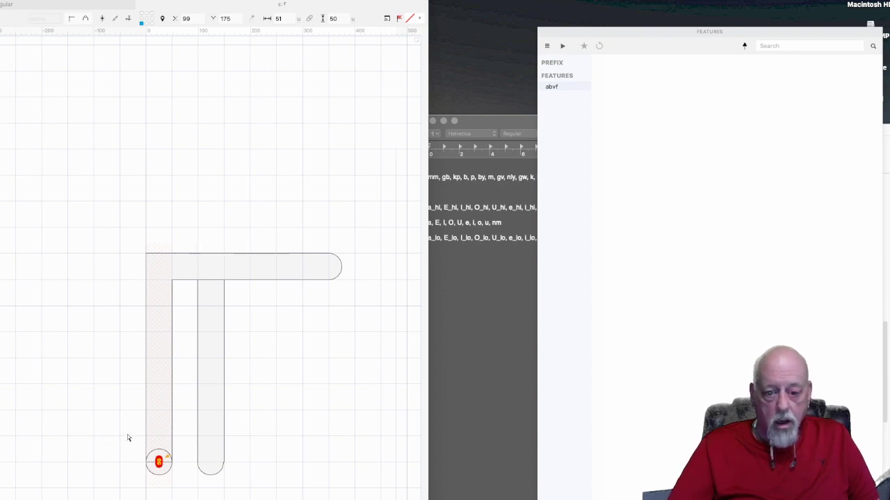
left_click_drag(129, 439, 184, 494)
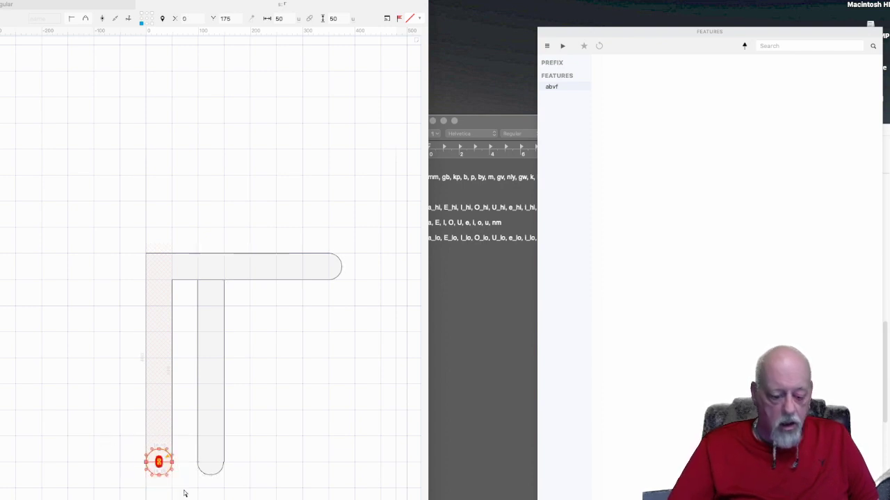
key("super+shift+o")
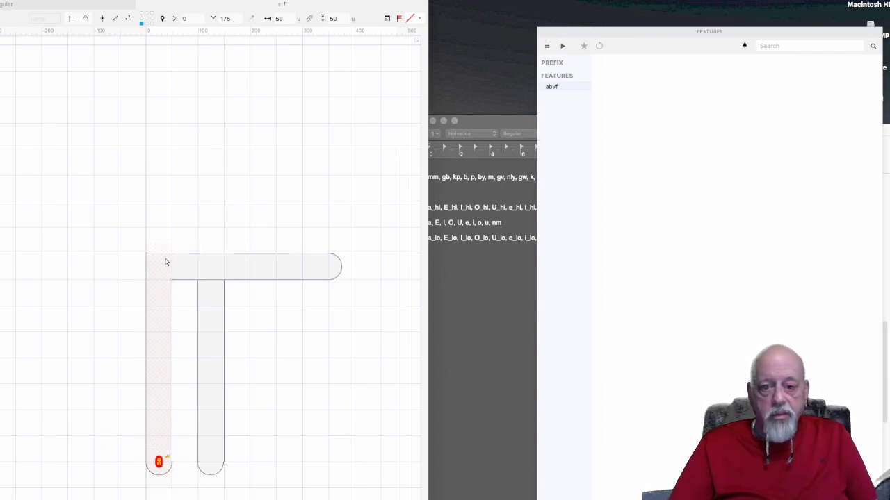
- Merge the second vertical bar with the horizontal bar into one contour at their junction
left_click_drag(187, 276, 243, 294)
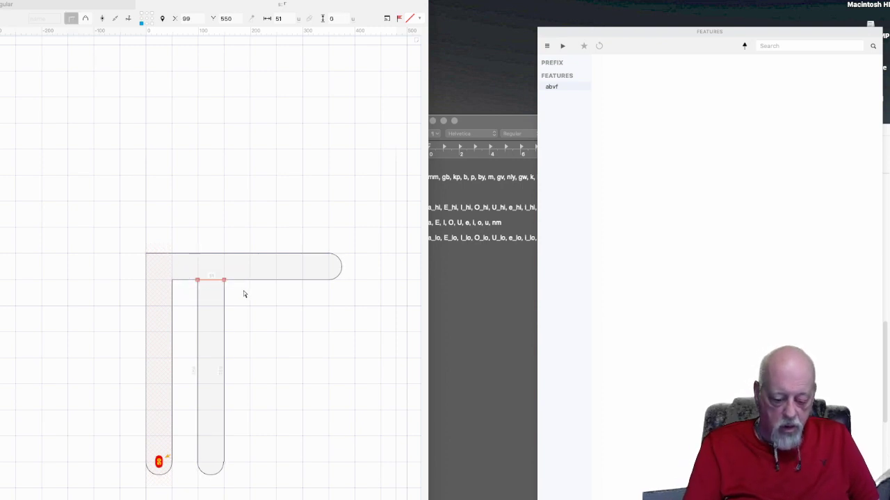
key("Delete")
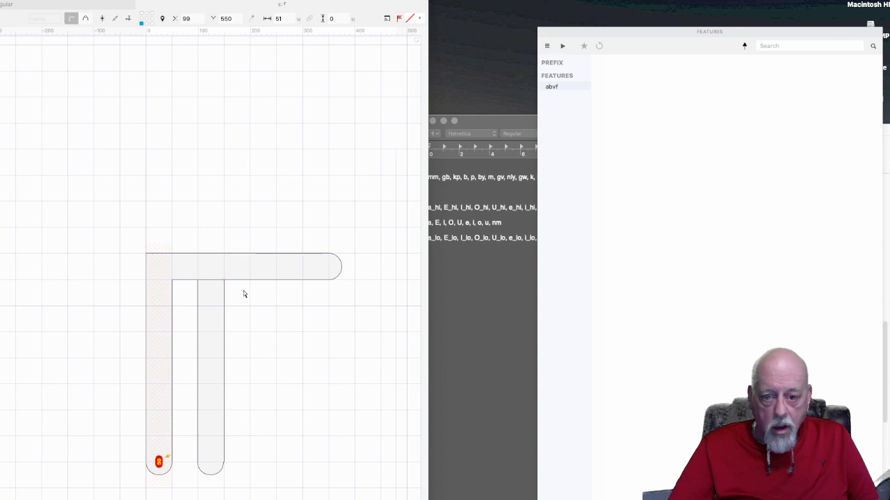
key("super+a")
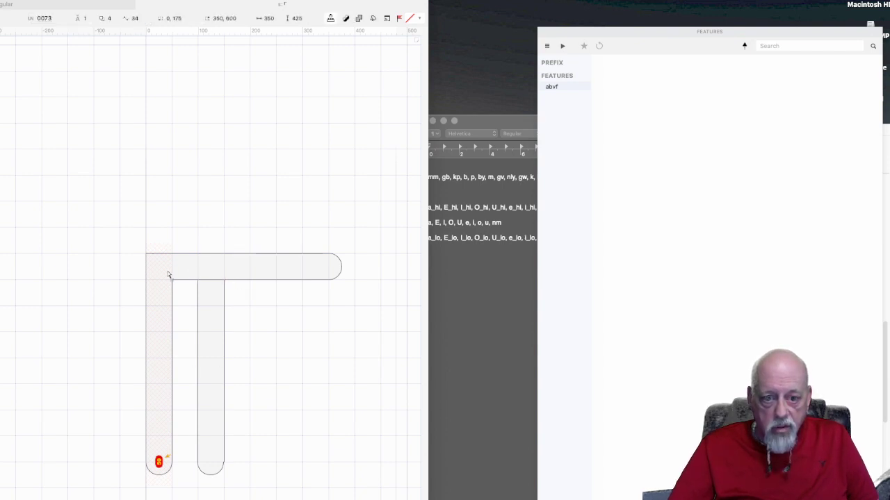
double_click(223, 280)
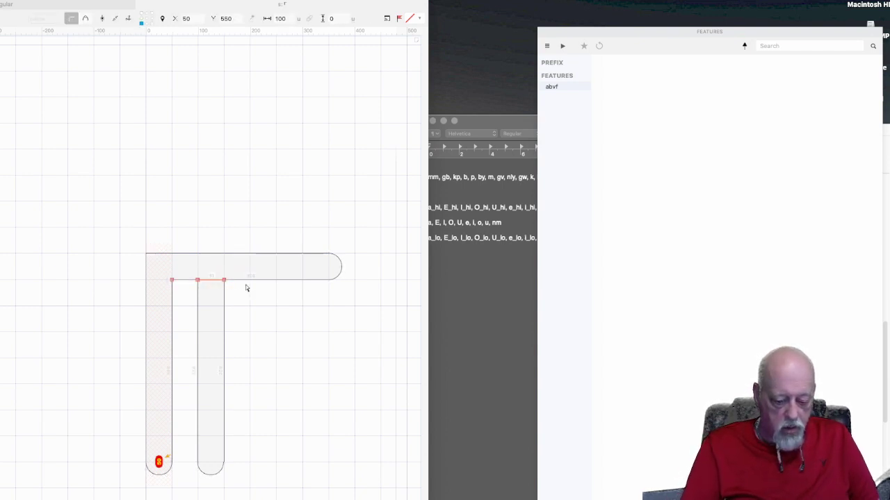
key("Delete")
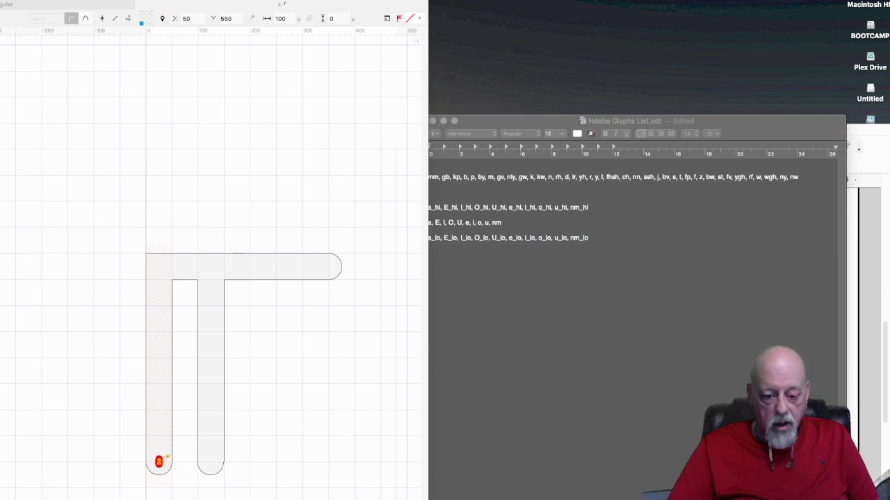
- Draw a third vertical bar 50 units wide and 250 tall from X 200, Y 500, and select it
key("super+i")
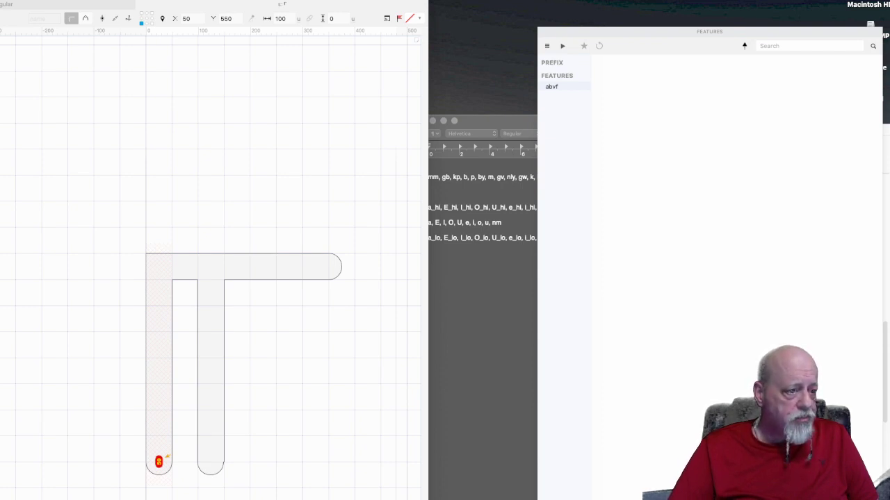
key("s")
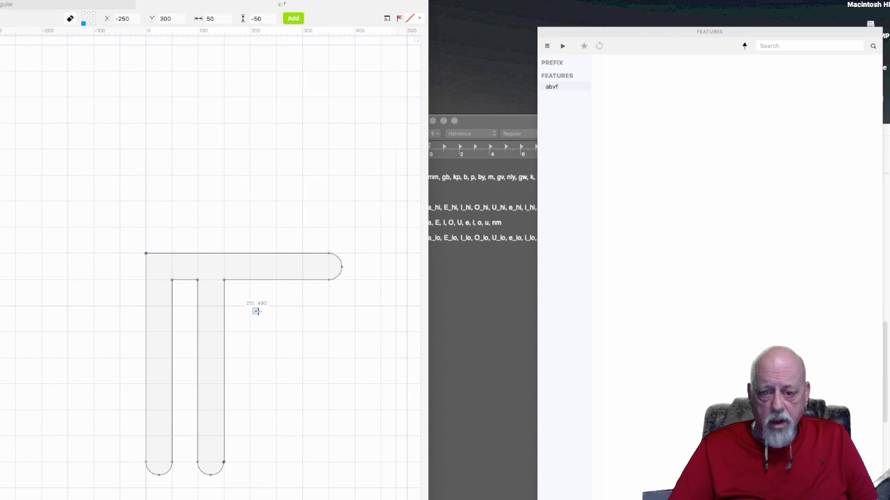
left_click_drag(250, 306, 277, 437)
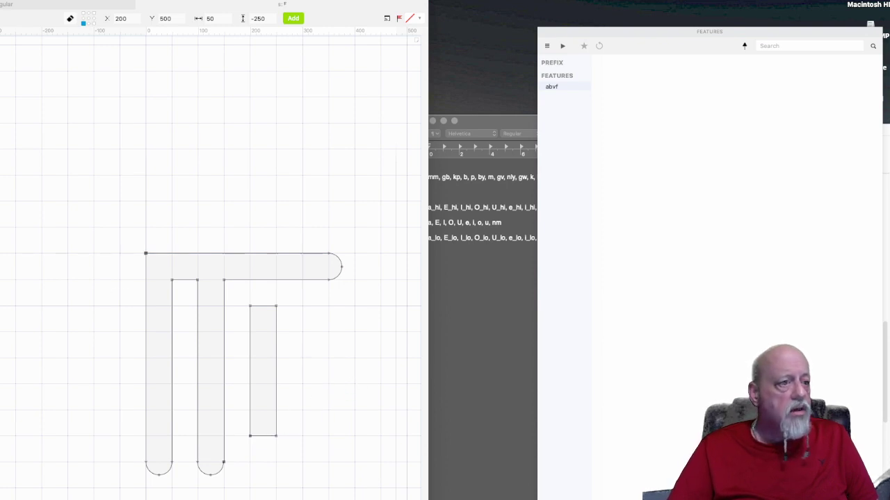
key("v")
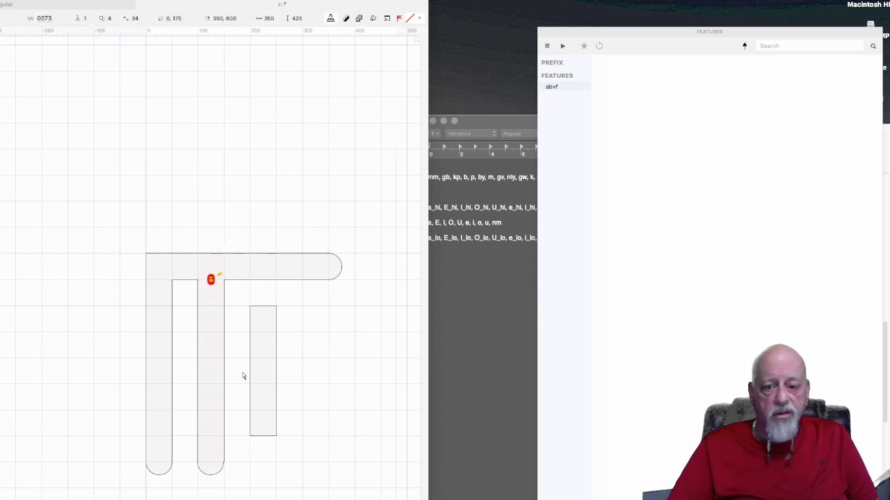
left_click_drag(241, 299, 294, 458)
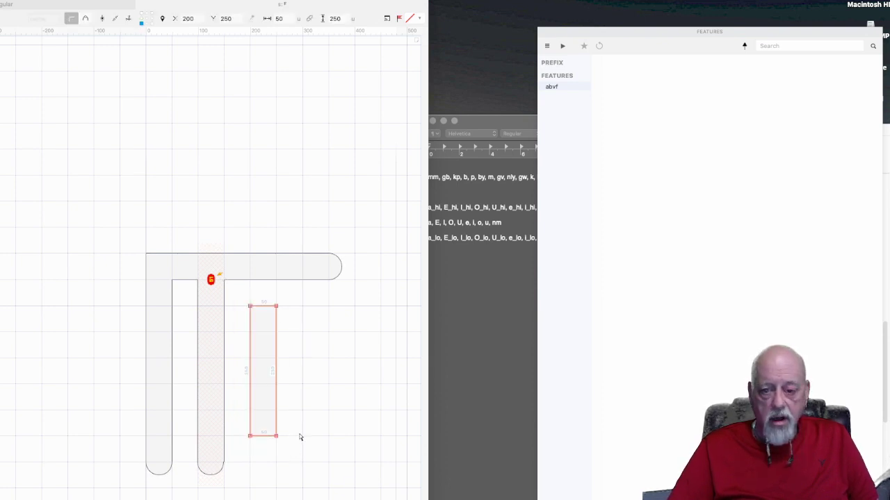
- Show the Text Bar and place a copy of the short vertical bar at X 340, Y 240
left_click(297, 436)
key("super+v")
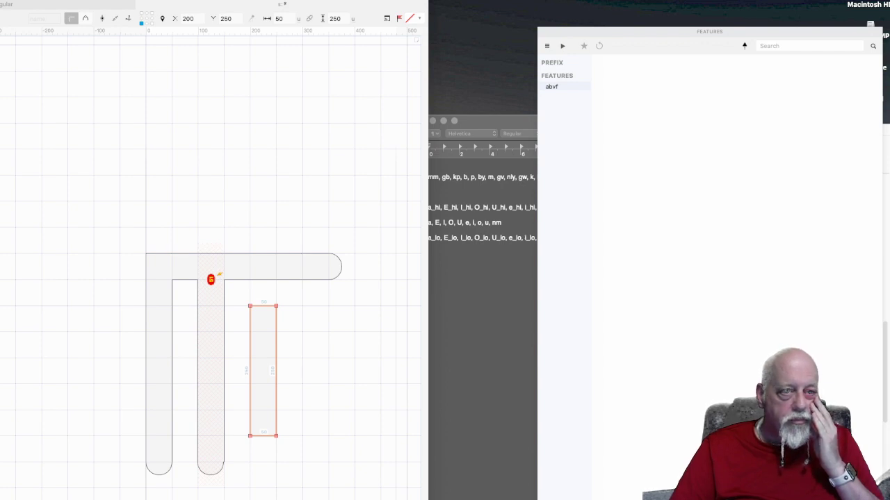
right_click(2, 6)
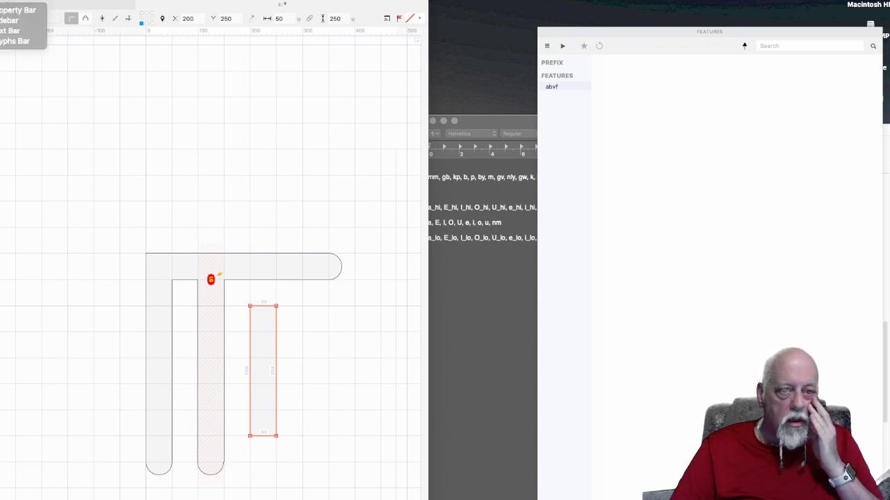
left_click(12, 31)
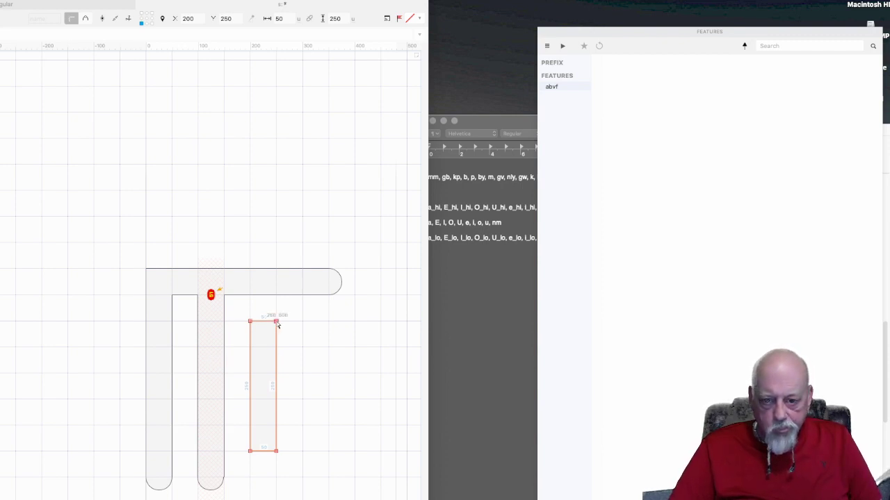
left_click_drag(277, 324, 349, 326)
right_click(337, 352)
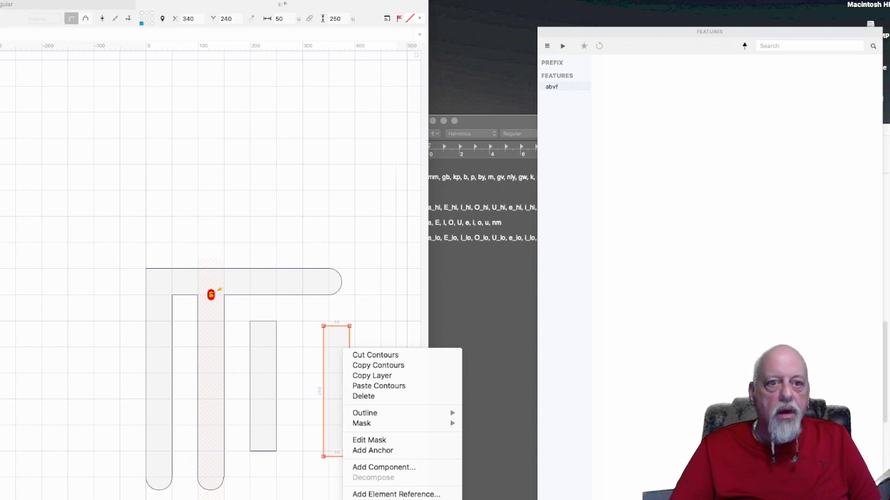
key("Escape")
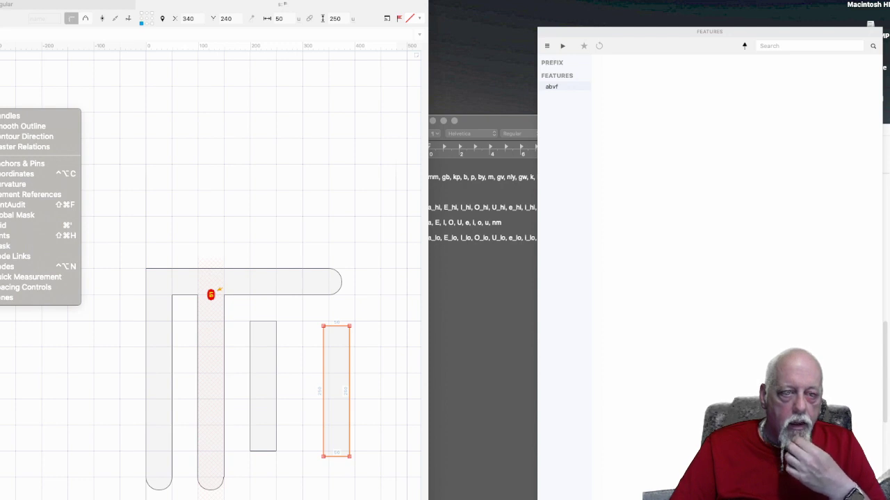
- Rotate the copied short bar 45 degrees into a diagonal stroke crossing the third vertical bar
key("Escape")
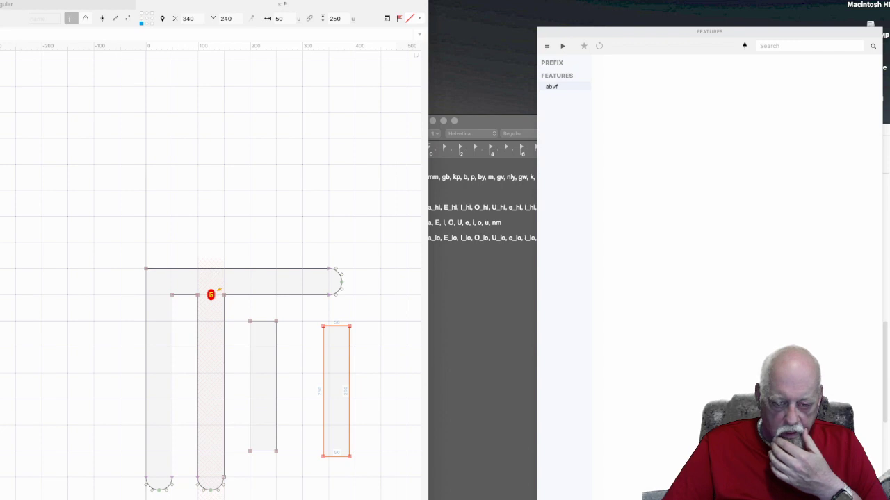
key("Return")
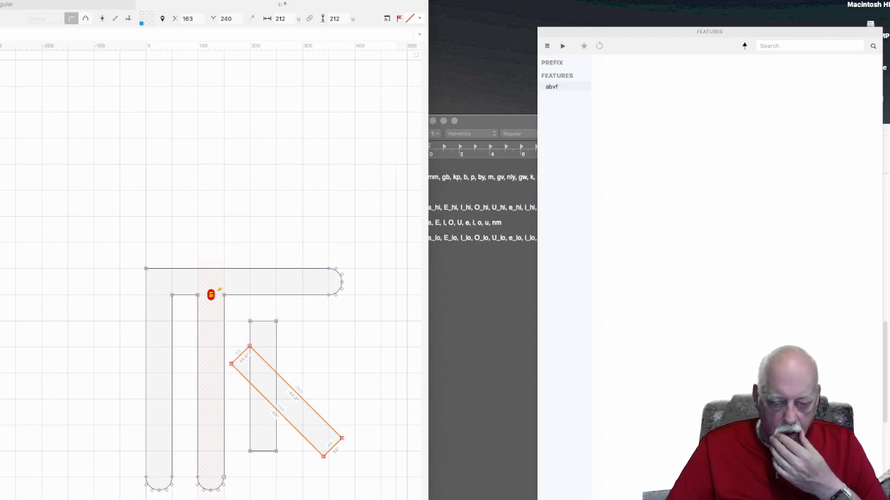
key("super+z")
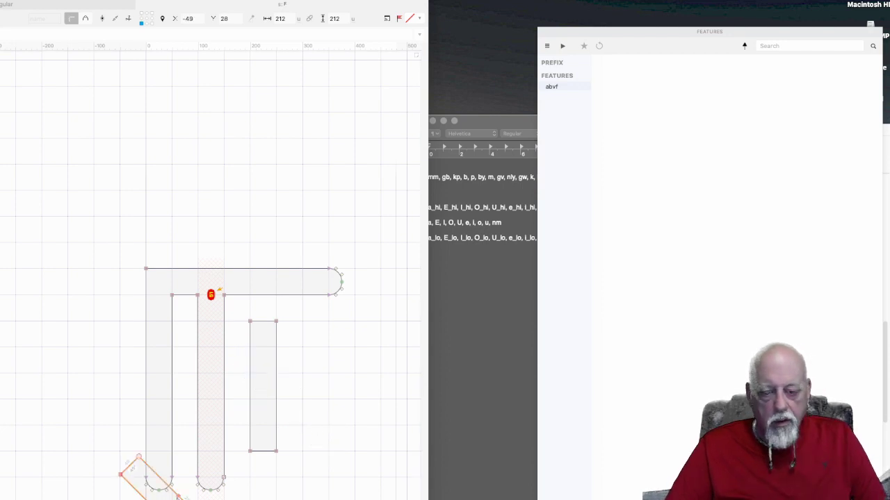
left_click_drag(184, 495, 330, 439)
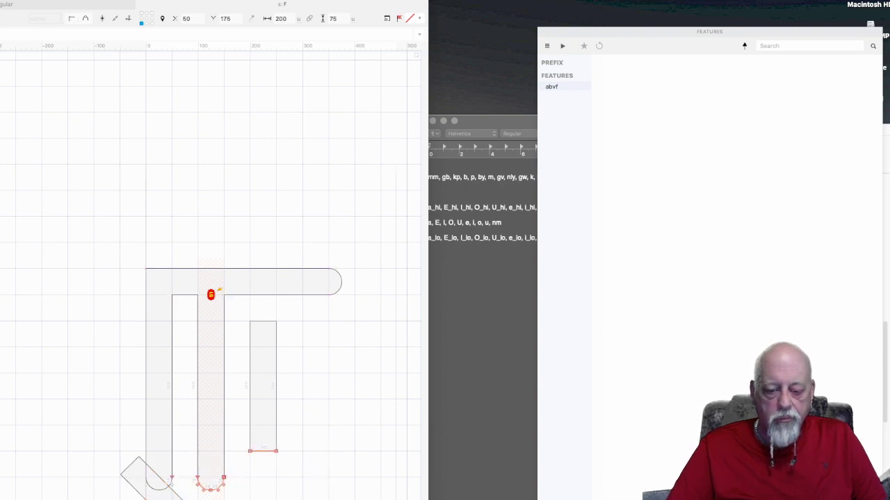
scroll(324, 472, "down", 5)
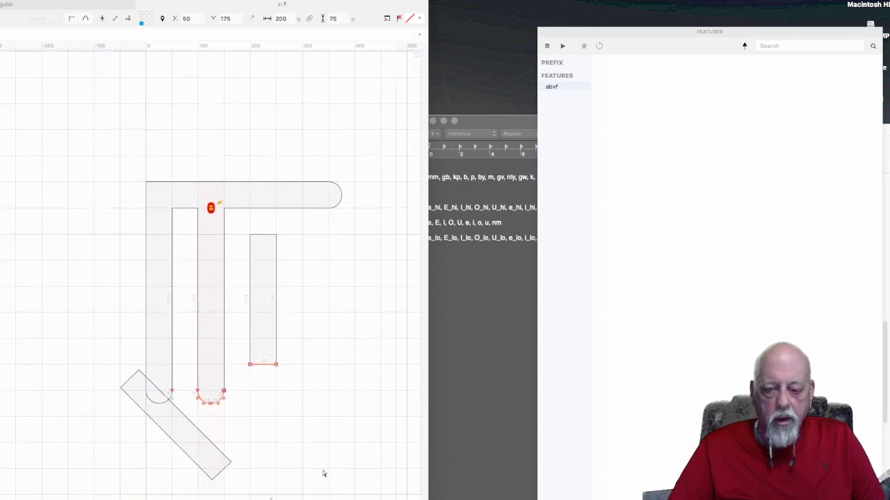
left_click(187, 420)
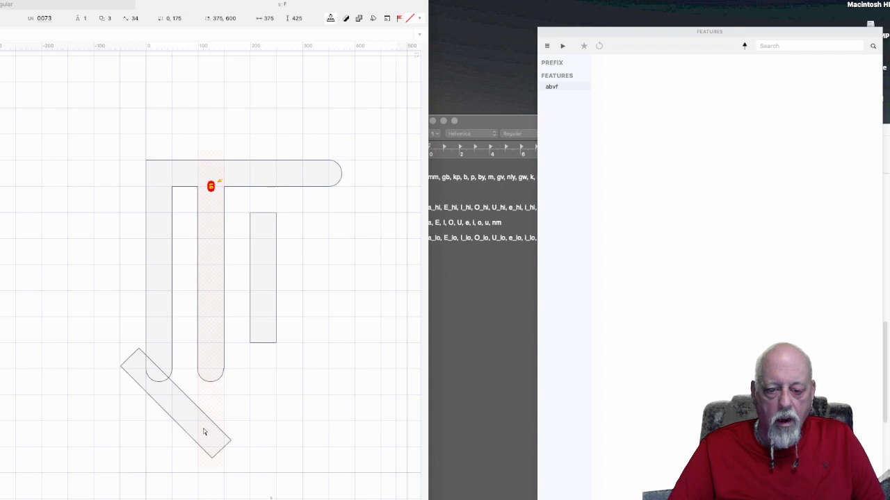
left_click(232, 439)
right_click(232, 439)
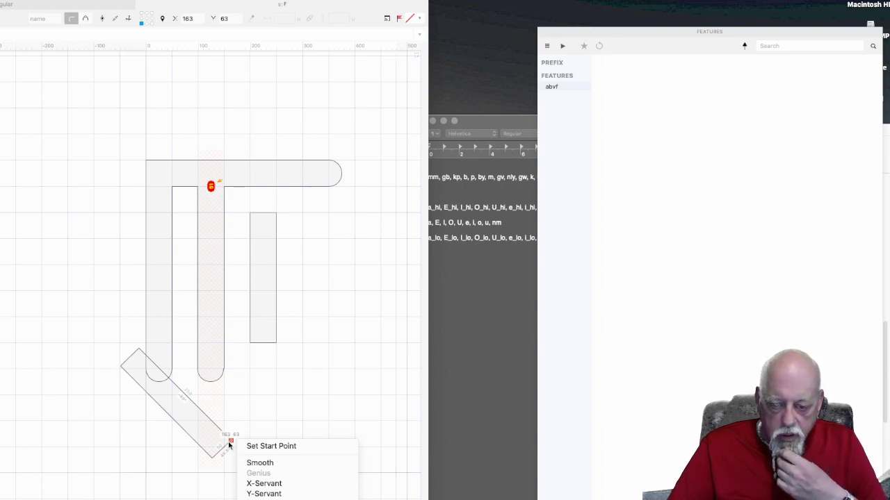
left_click(212, 460)
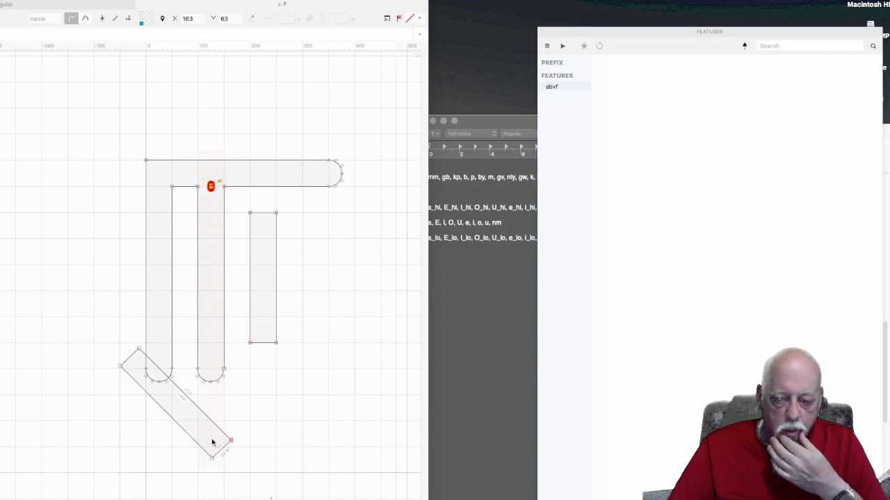
key("super+z")
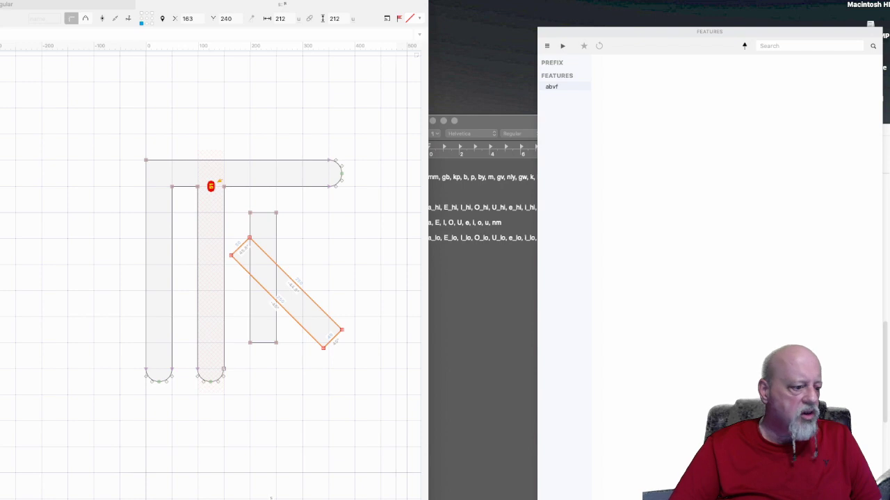
- Close the Features panel and the Preview panel
key("alt+super+f")
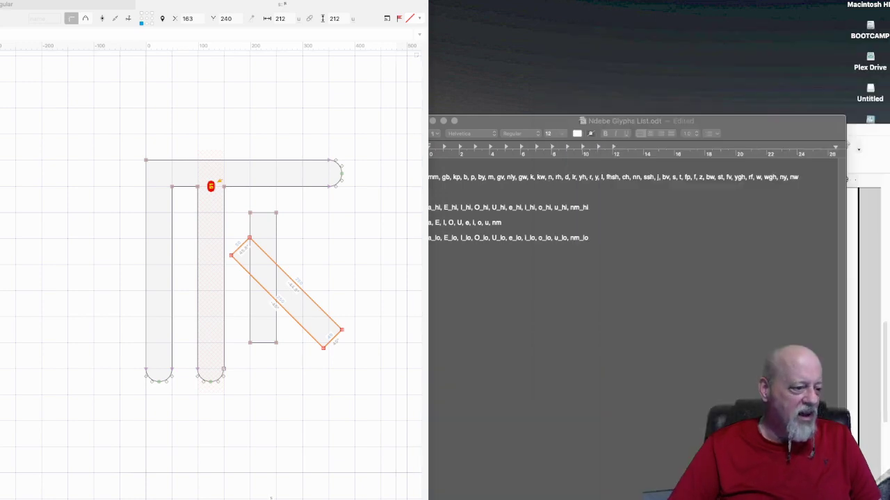
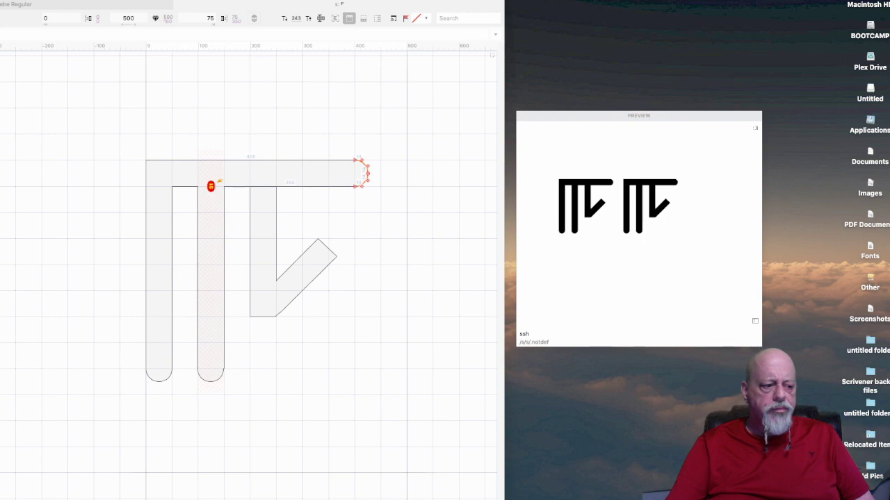
key("super+w")
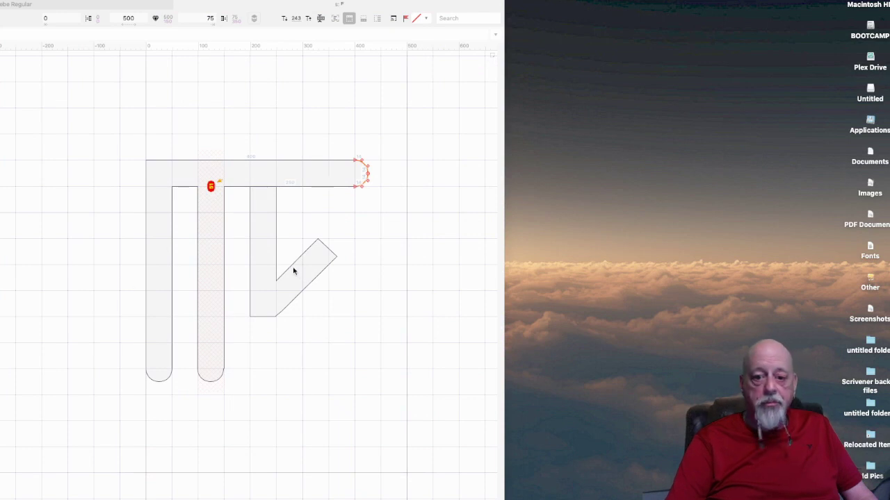
- Shift the third vertical bar and its diagonal arm 50 units right so the bar starts at X 250
left_click(276, 281)
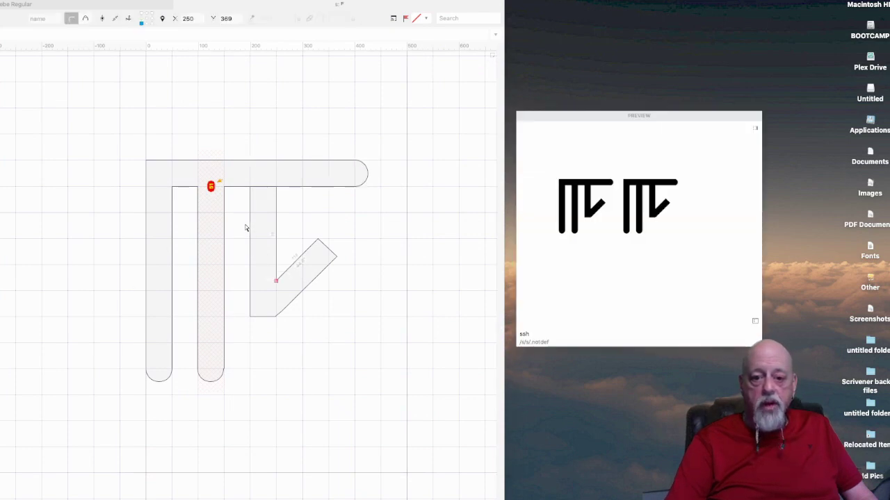
left_click_drag(244, 223, 346, 340)
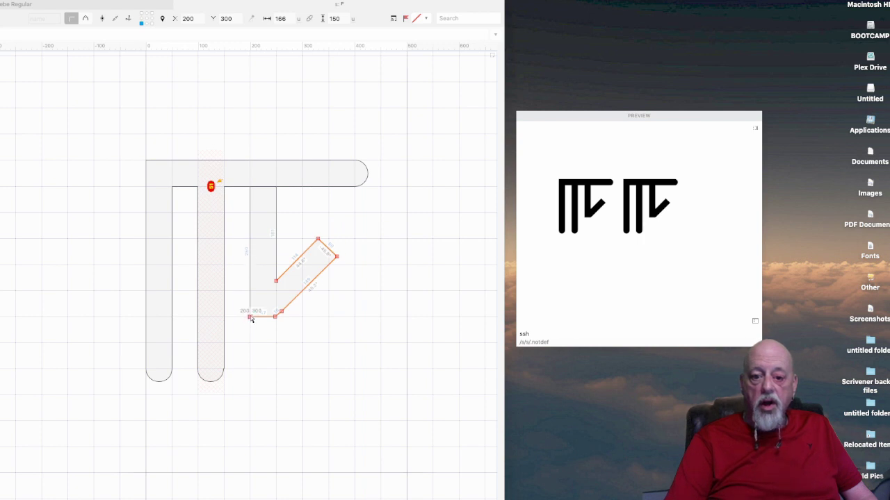
left_click_drag(251, 319, 278, 319)
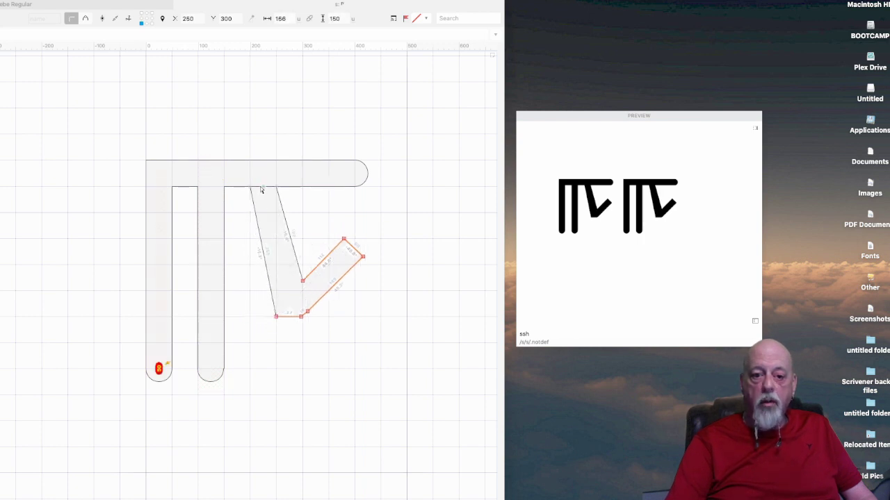
mouse_move(248, 178)
left_mouse_down()
mouse_move(292, 203)
mouse_move(308, 186)
left_mouse_up()
- Raise the lower end of the third bar with its diagonal arm by 50 units to Y 350
left_click_drag(264, 234, 385, 353)
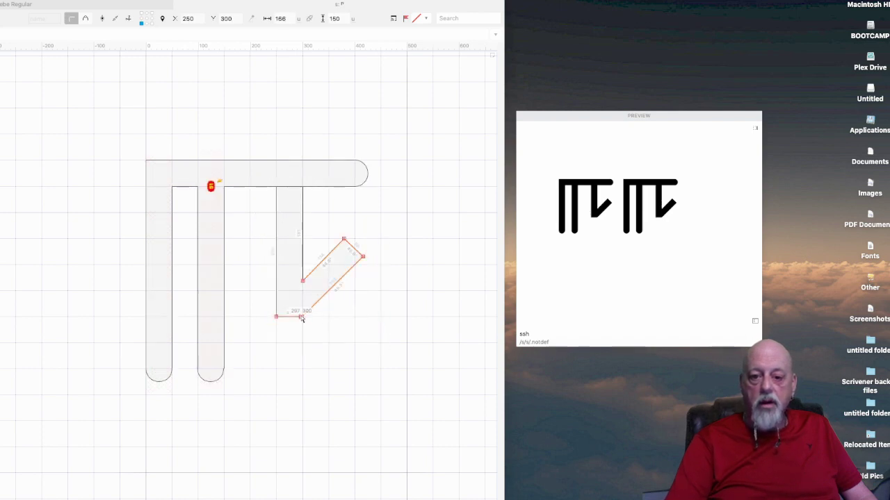
left_click_drag(301, 319, 303, 295)
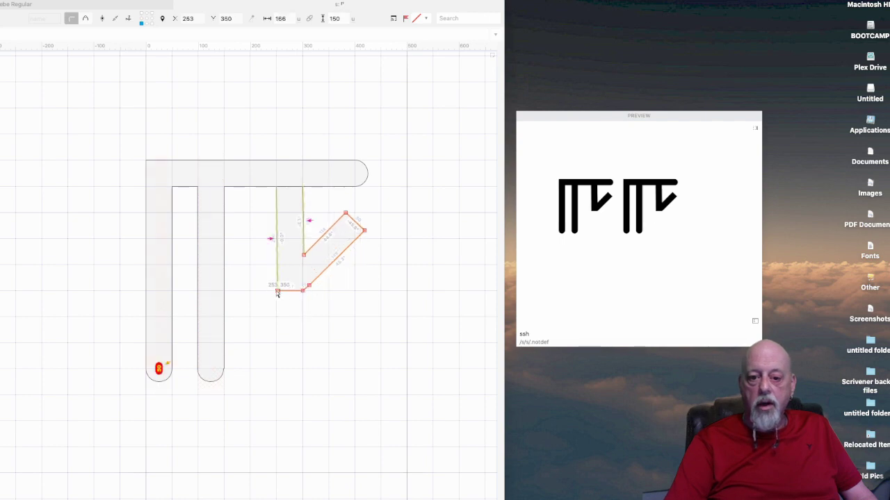
left_click(268, 345)
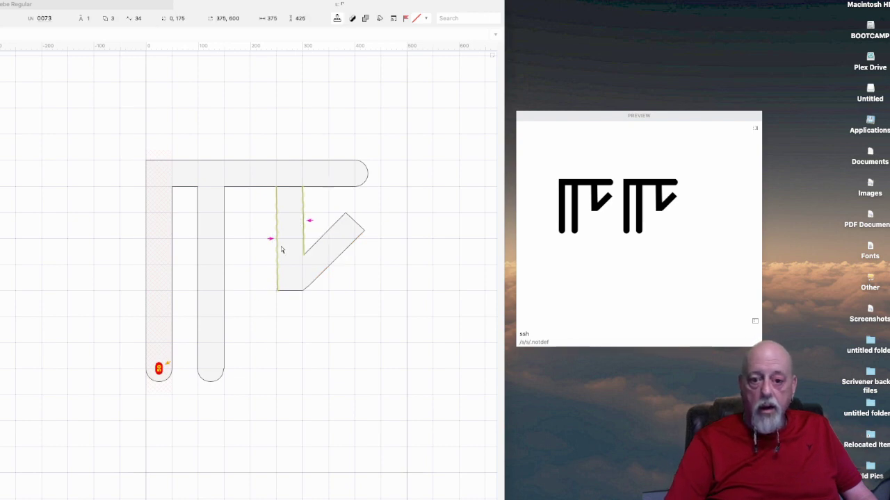
- Nudge the nodes of the third bar's lower end and diagonal arm horizontally to X 250
left_click_drag(258, 208, 393, 344)
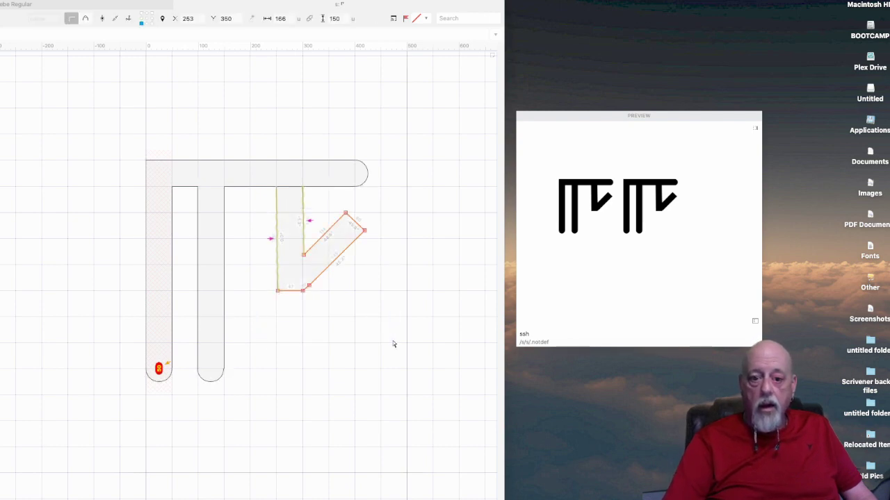
key("Left")
key("Left")
key("Left")
key("Left")
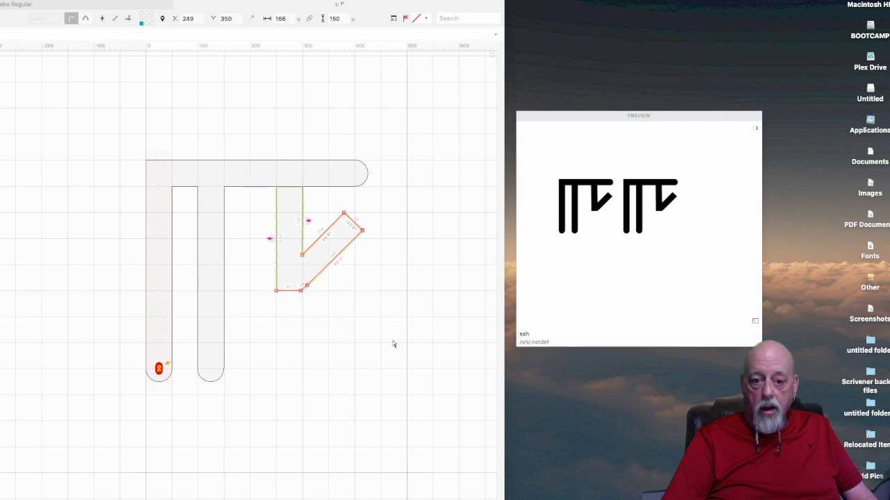
key("Right")
key("Right")
key("Right")
key("Right")
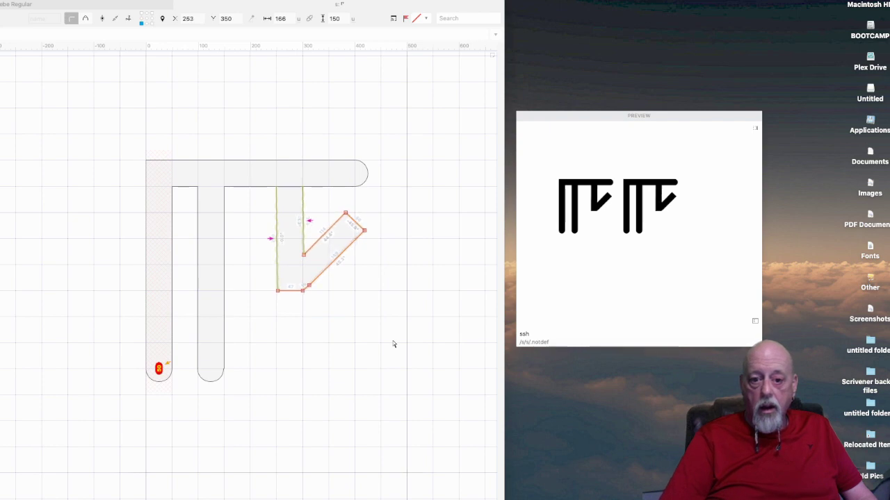
key("Left")
key("Left")
key("Left")
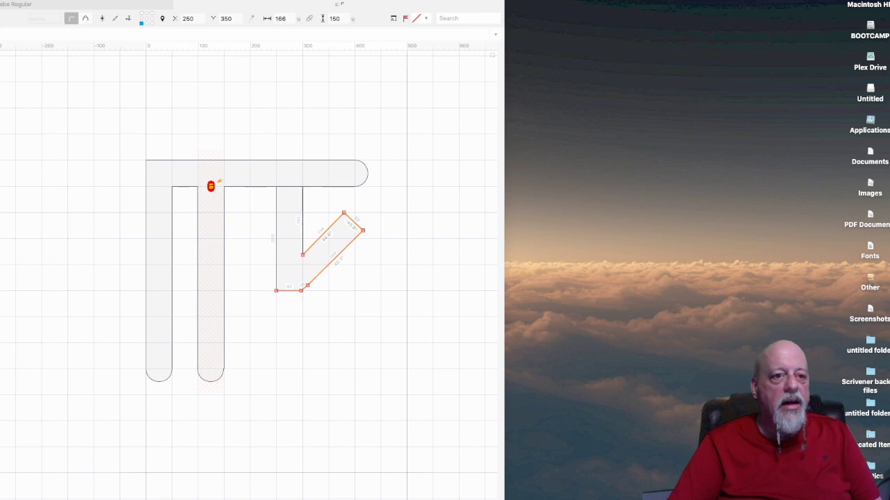
- Show the Preview panel and switch to the Ashuadi redesign font's window
key("super+alt+p")
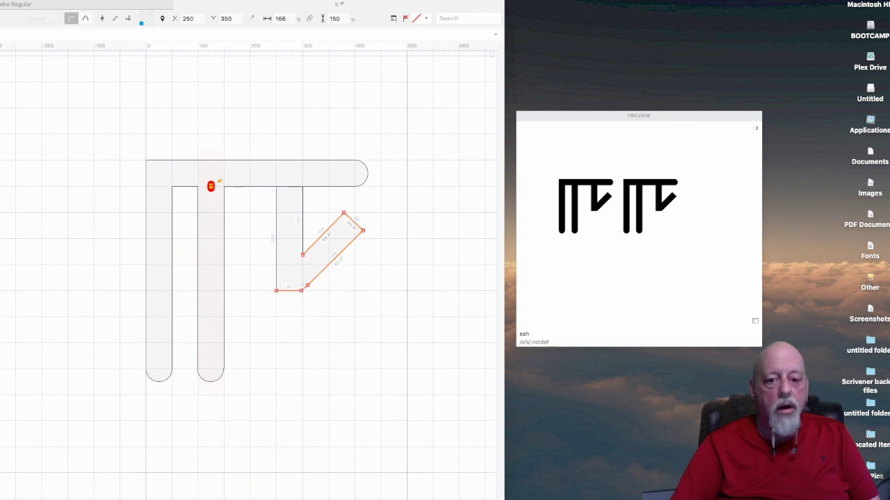
key("super+grave")
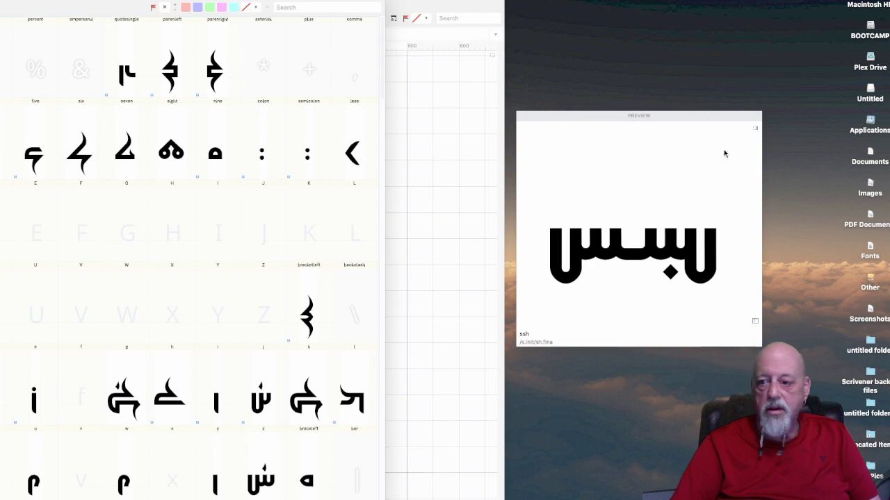
- Preview the word "sashim" in the Ashuadi font in place of the existing sample text
left_click(531, 333)
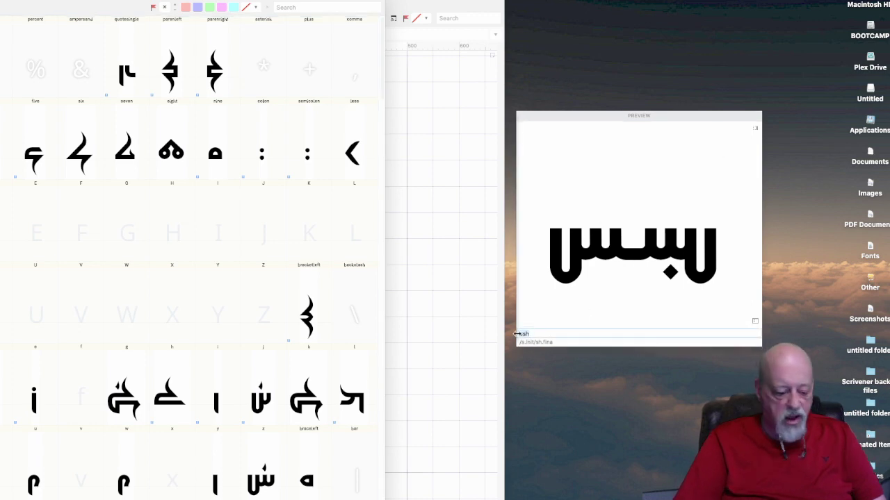
key("BackSpace")
key("BackSpace")
key("BackSpace")
type("ashl")
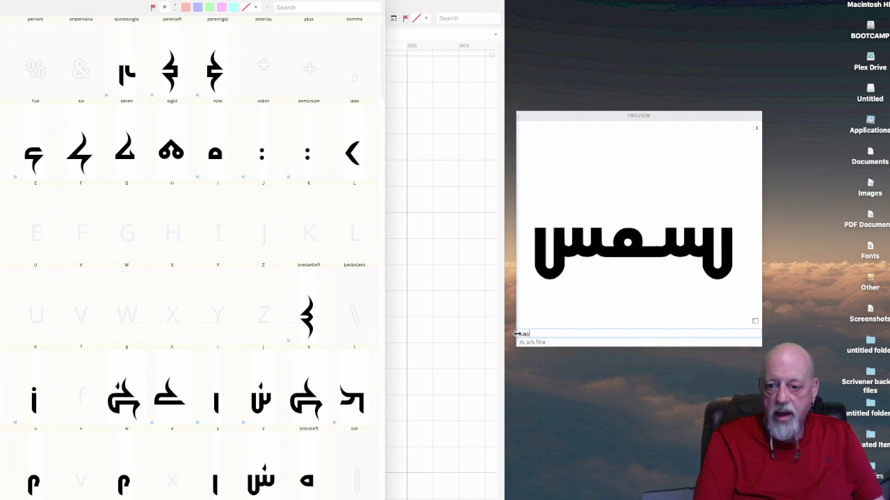
type("m")
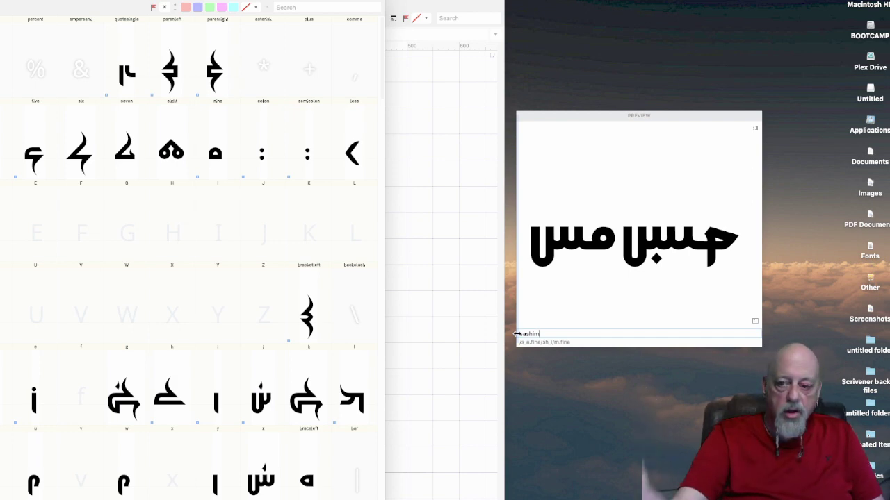
- Replace the preview sample text with "ashkenazi"
key("BackSpace")
key("BackSpace")
key("BackSpace")
key("BackSpace")
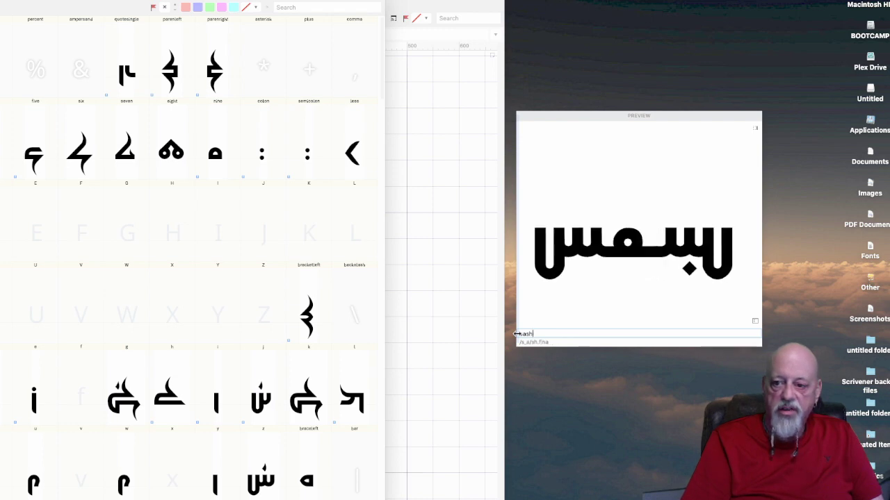
key("BackSpace")
key("BackSpace")
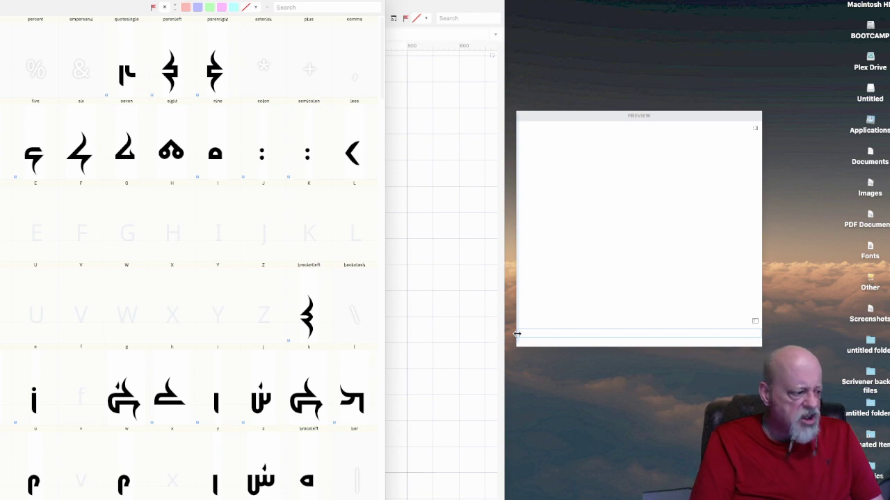
type("a")
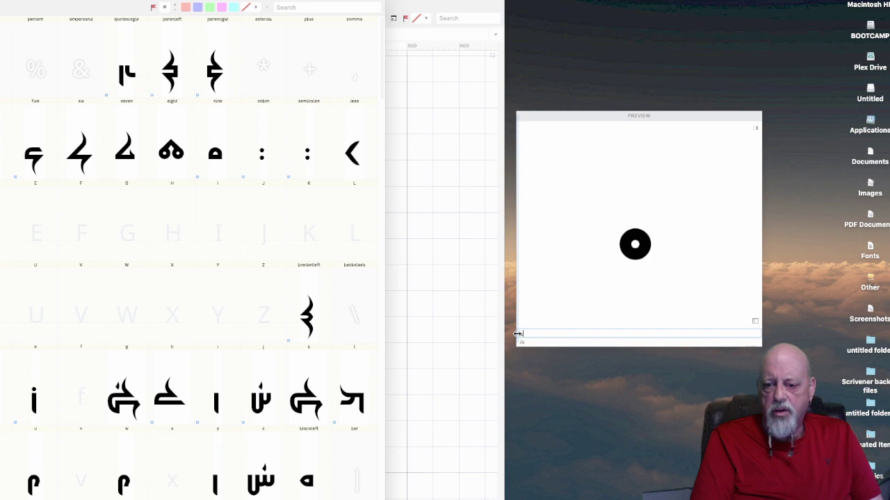
type("sh")
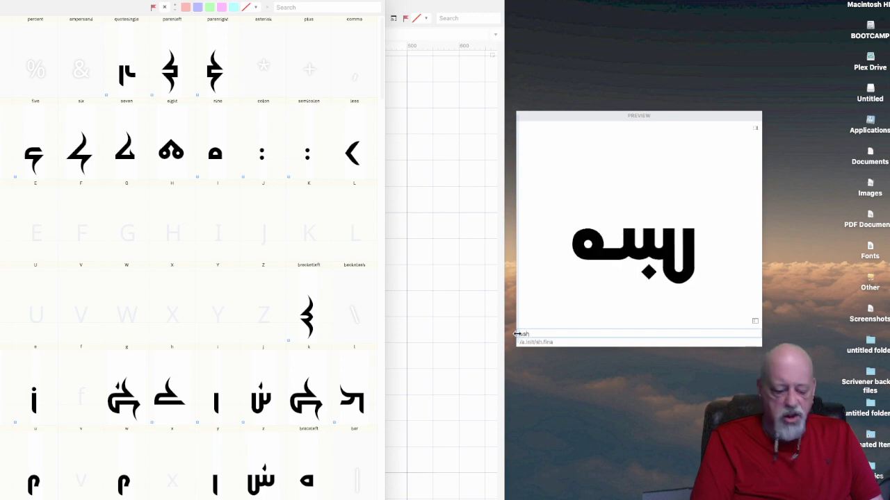
type("ke")
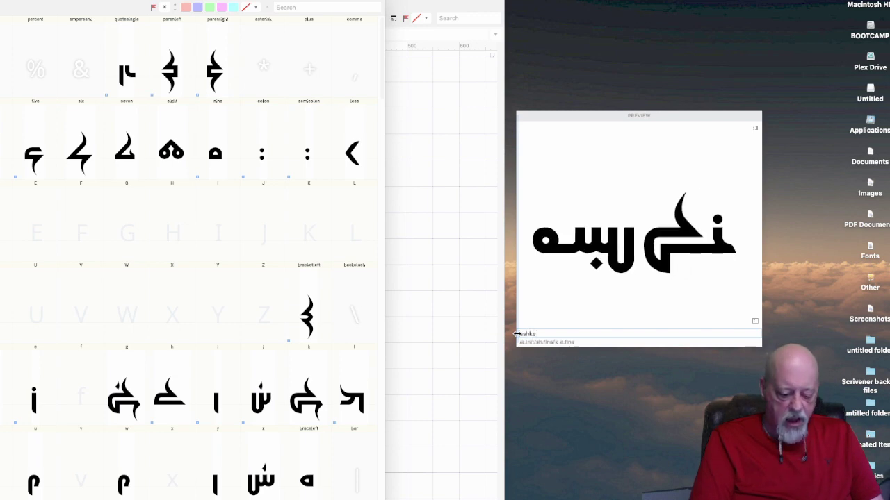
type("nazi")
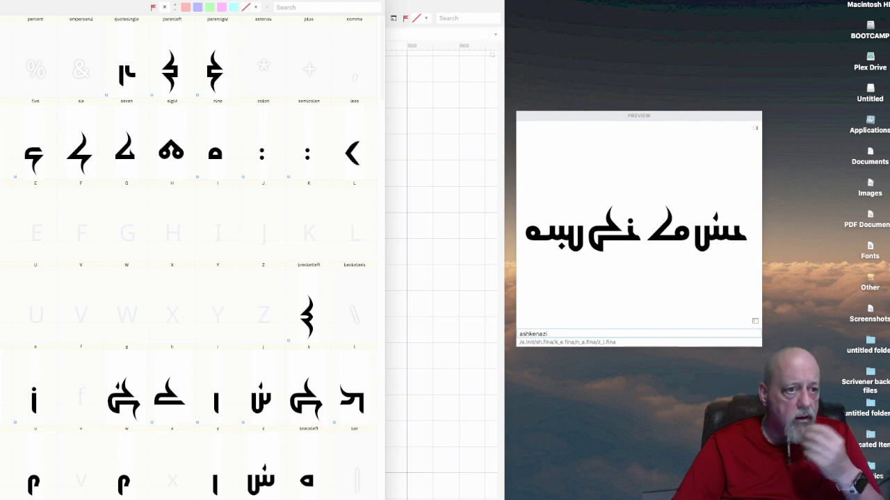
- Bring up the font opening dialog and browse to the New Demotic folder inside Conlangs
key("super+o")
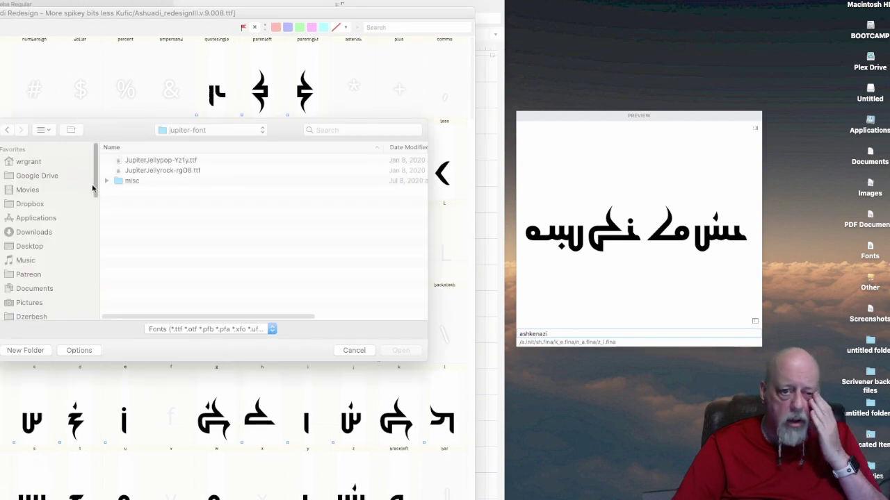
left_click(30, 275)
scroll(40, 305, "down", 5)
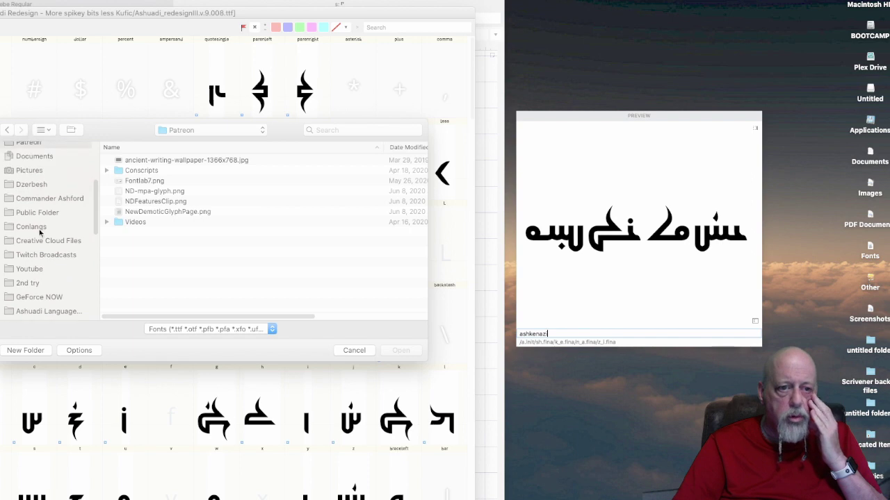
scroll(38, 212, "up", 3)
scroll(32, 192, "down", 1)
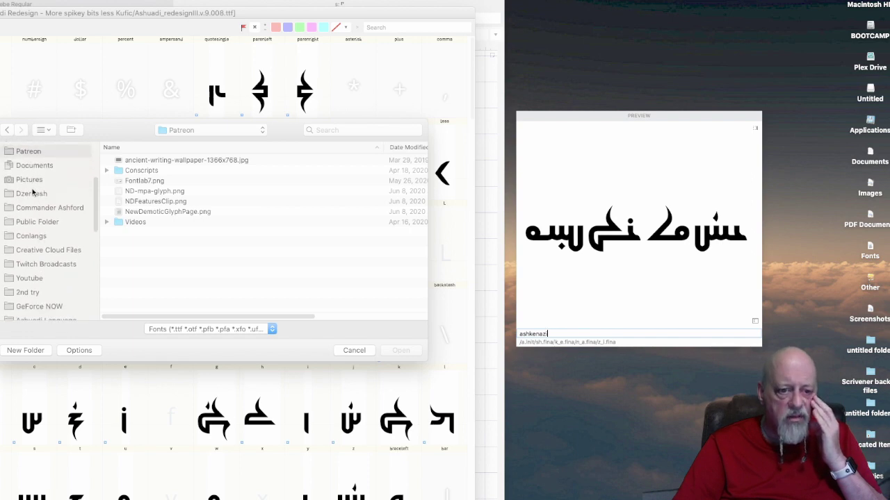
left_click(32, 236)
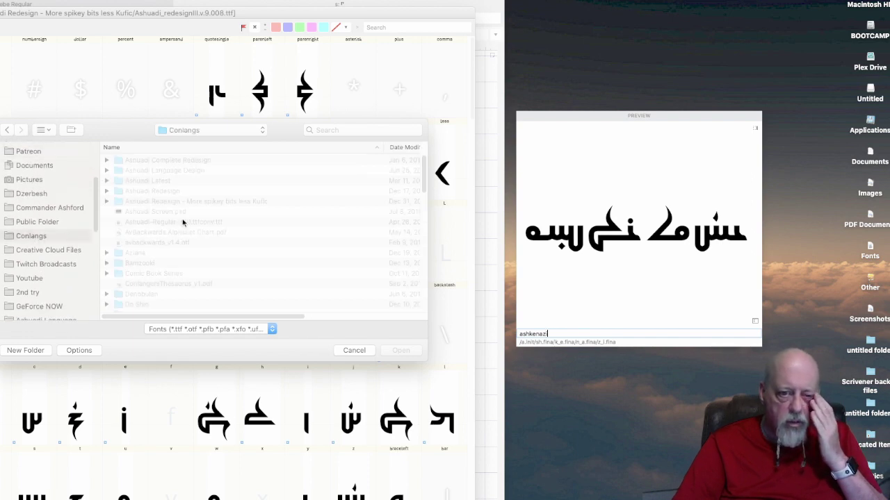
scroll(177, 253, "down", 5)
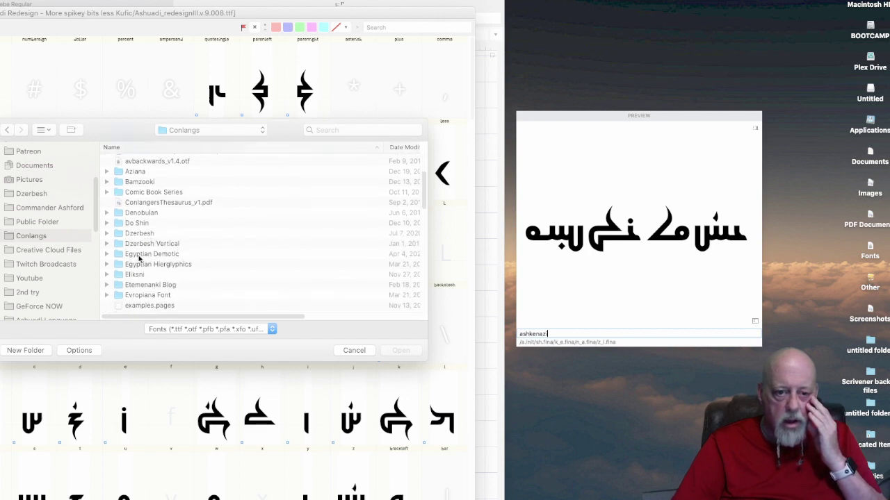
scroll(153, 257, "down", 6)
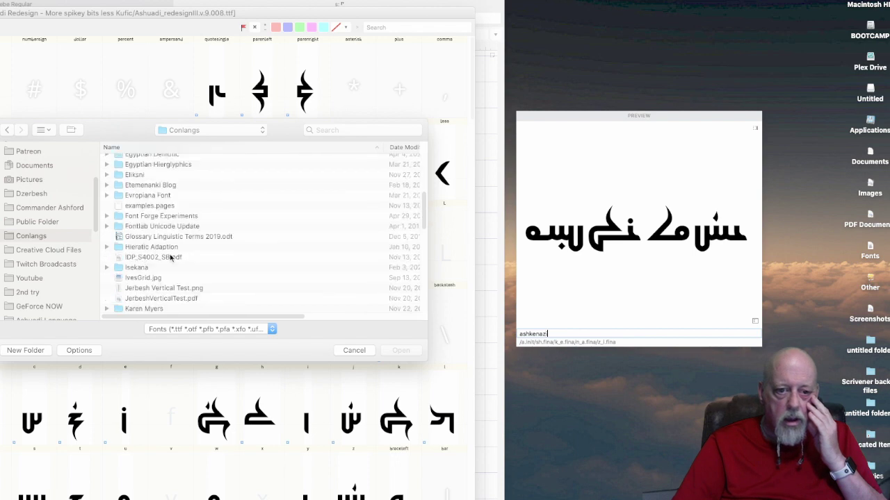
scroll(171, 258, "down", 3)
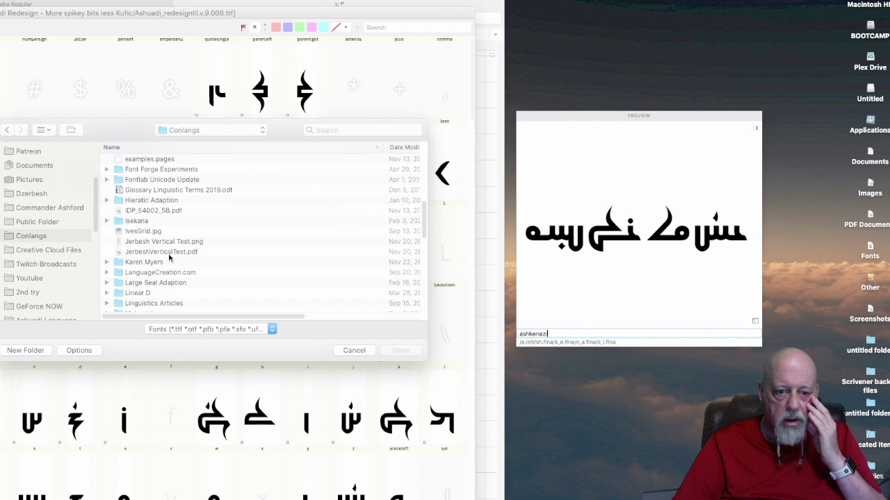
scroll(169, 258, "down", 5)
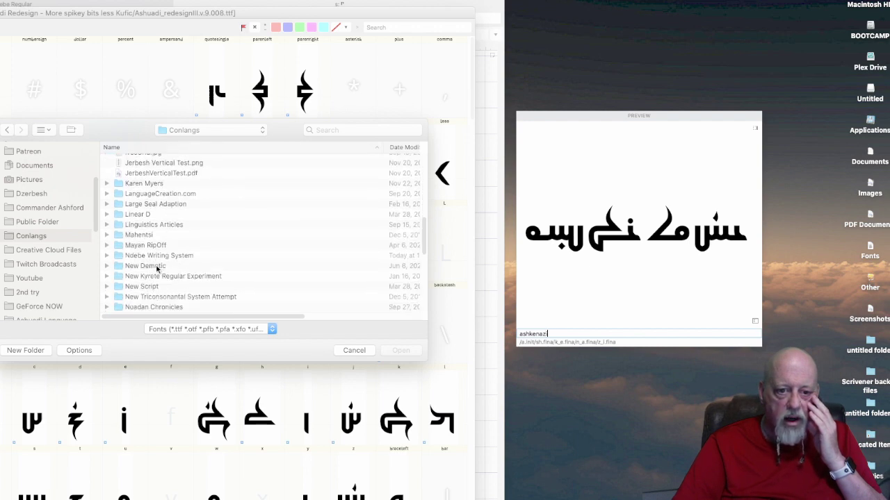
double_click(157, 266)
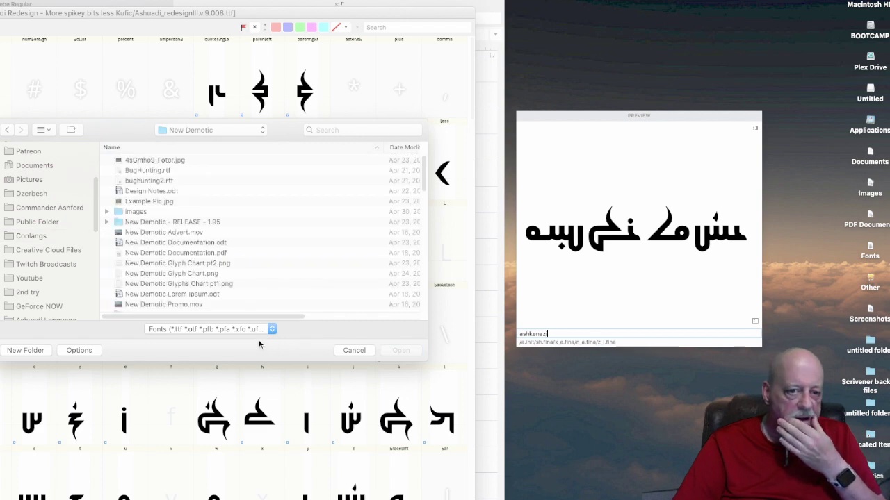
- Open the font file "NewDemotic.v.1.9.5 - Style Changes.vfbak" from the New Demotic folder
scroll(191, 248, "down", 2)
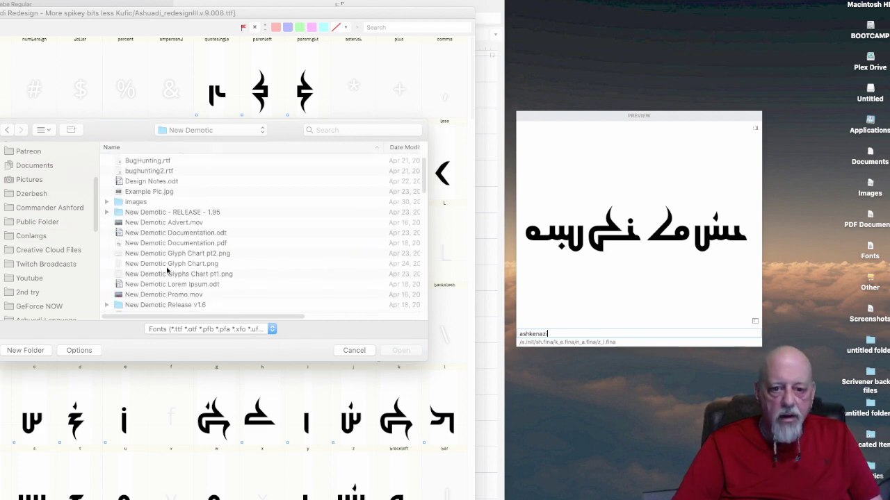
scroll(168, 271, "down", 6)
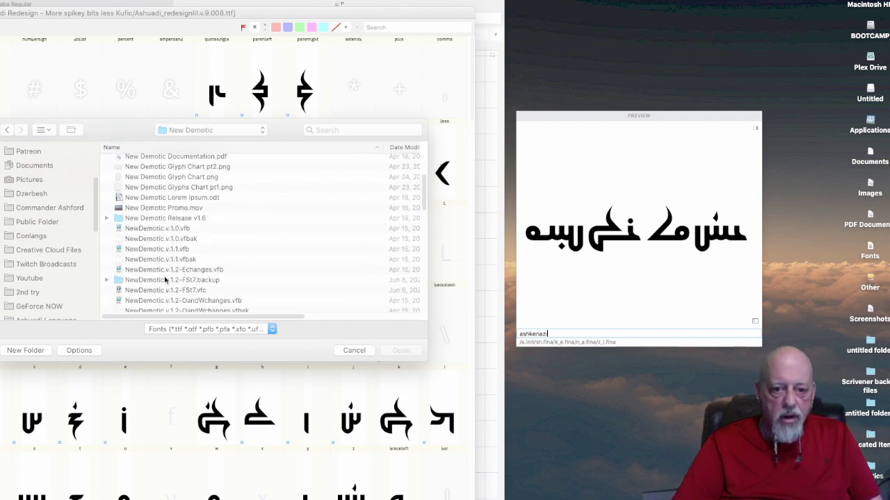
scroll(165, 280, "down", 3)
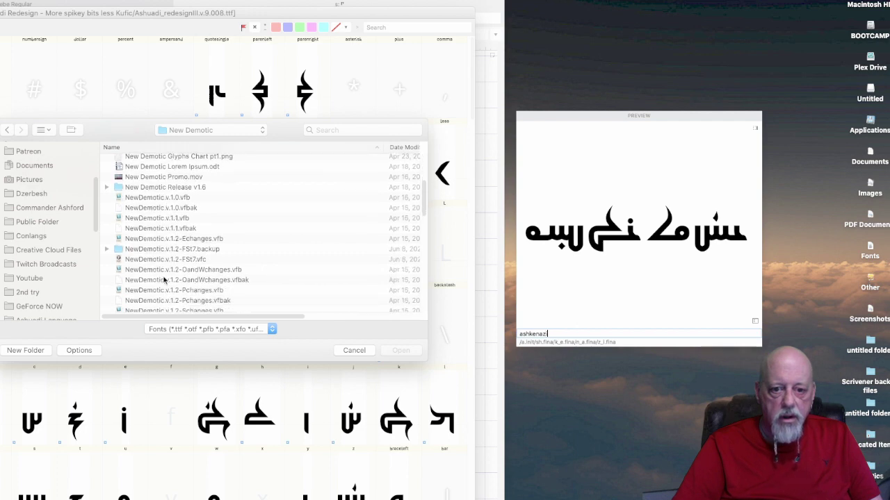
scroll(165, 280, "down", 5)
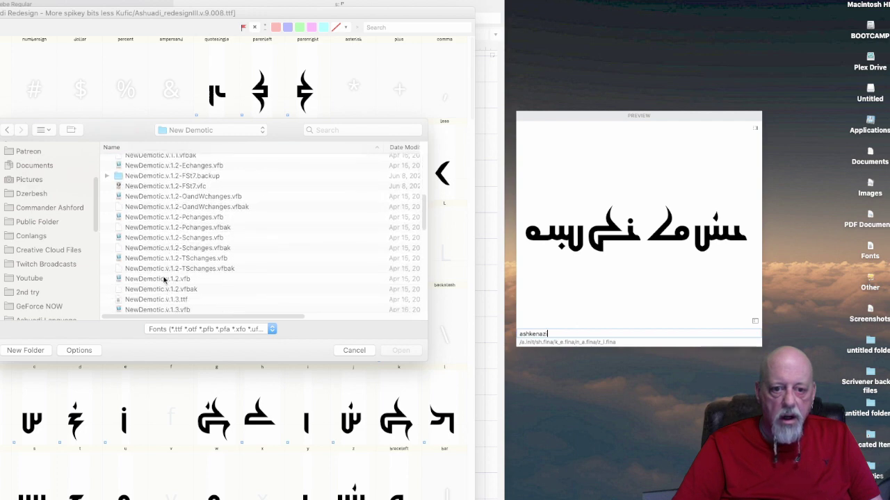
scroll(164, 280, "down", 10)
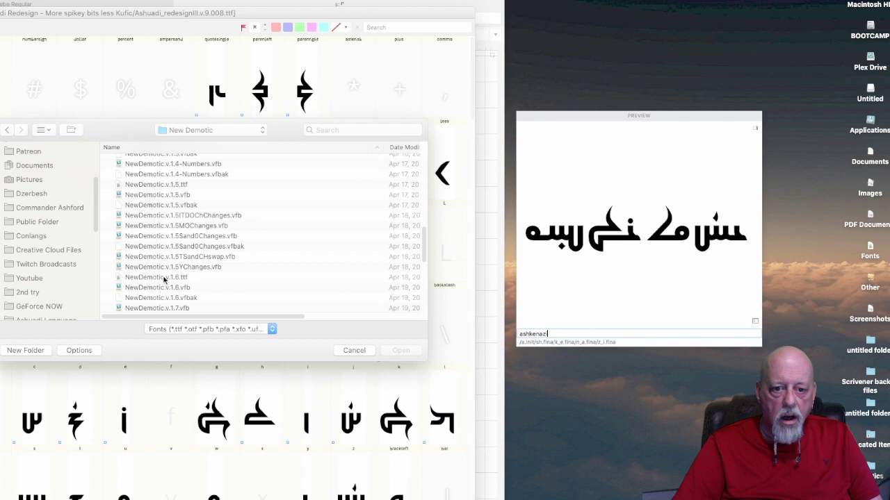
scroll(165, 280, "down", 10)
scroll(164, 280, "down", 2)
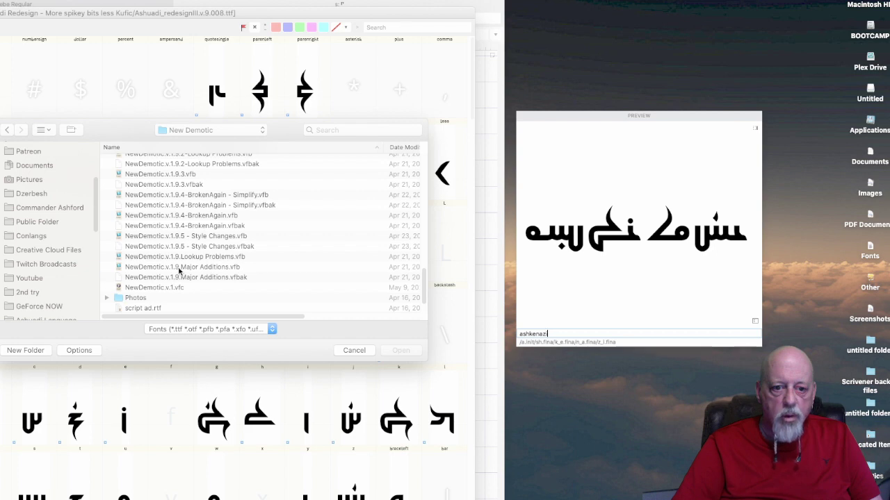
left_click(179, 268)
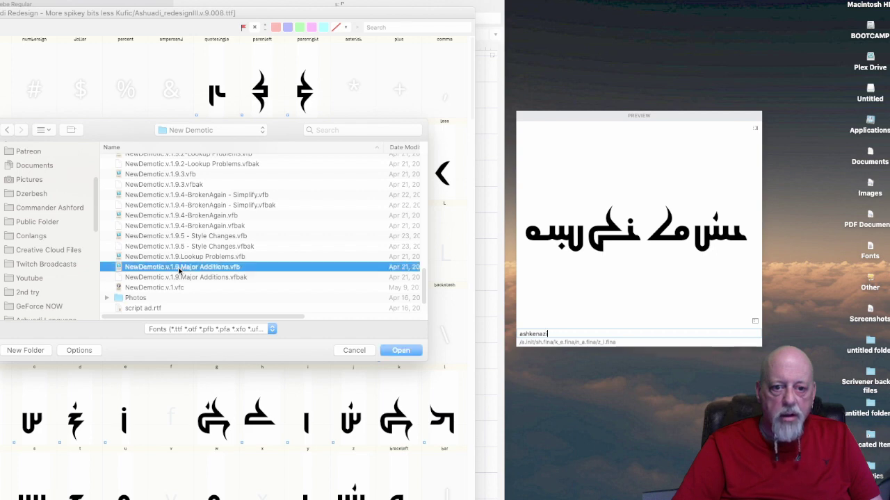
left_click(174, 247)
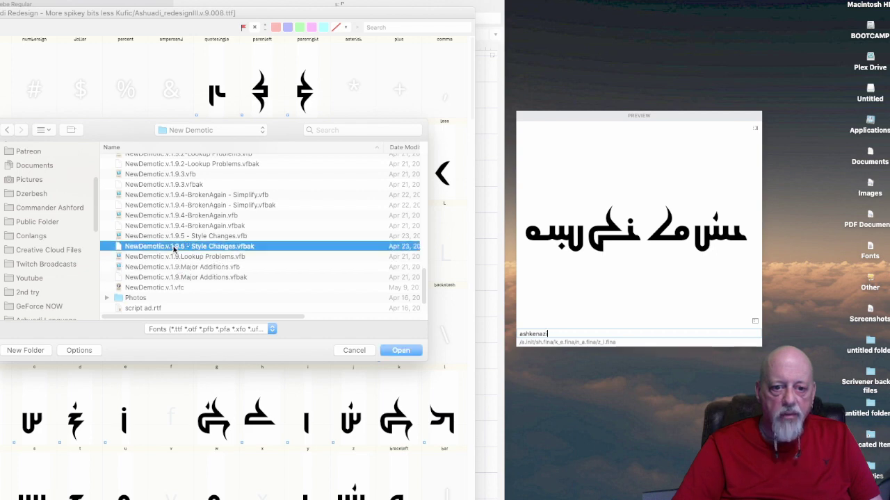
left_click(392, 352)
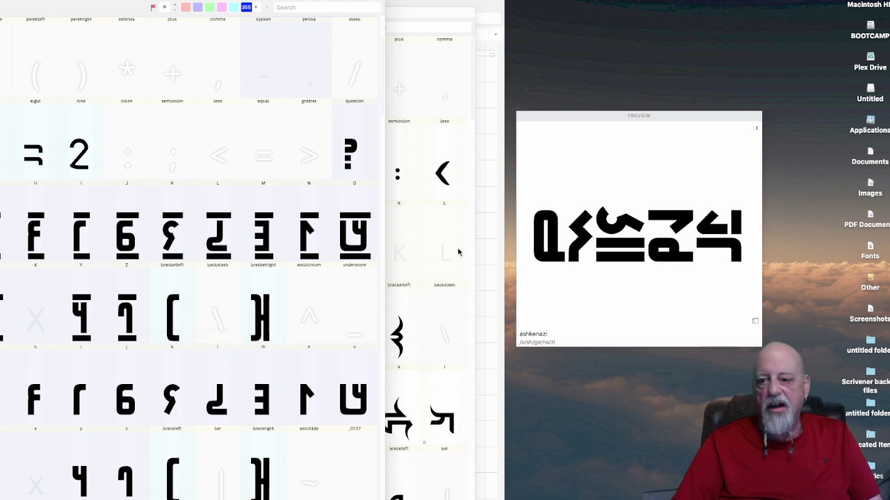
- Preview the bracketed word "[IGBO]" in the New Demotic font in place of the existing sample text
left_click(556, 196)
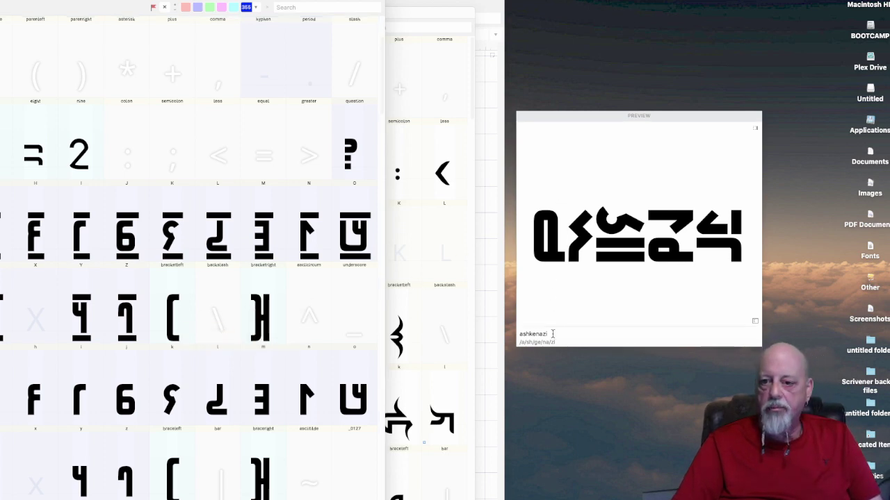
left_click(555, 336)
left_click_drag(555, 336, 497, 339)
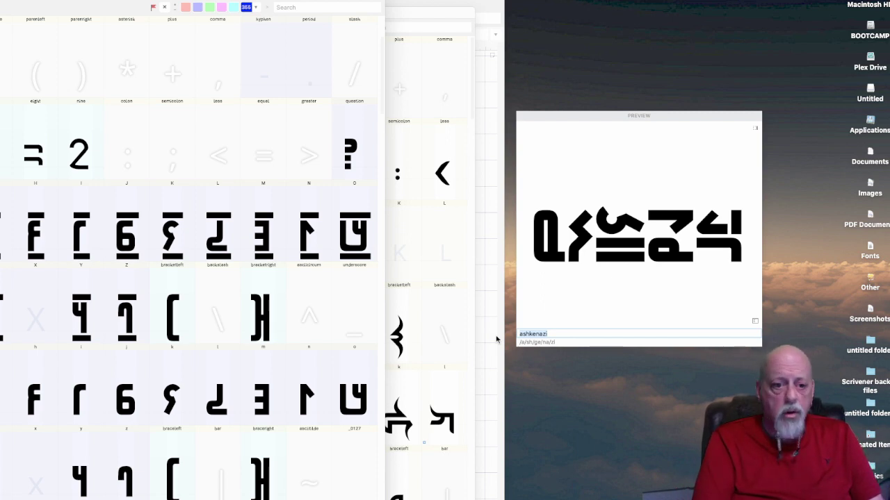
type("[")
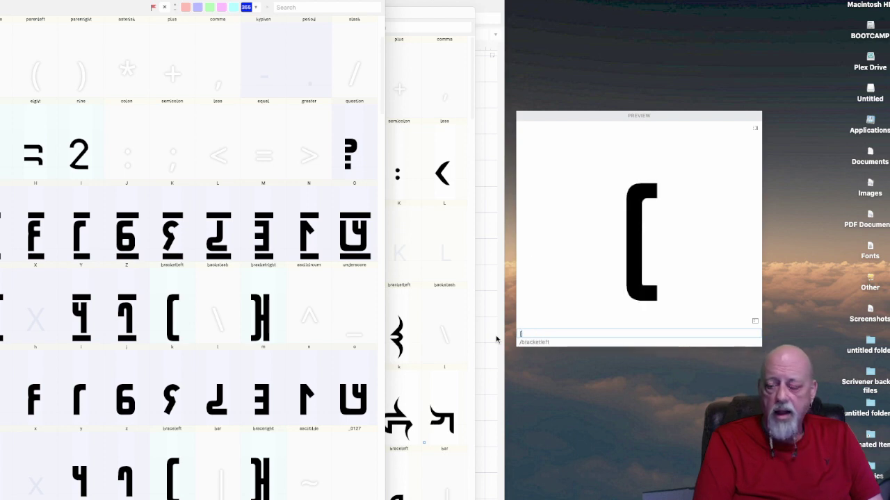
type("I")
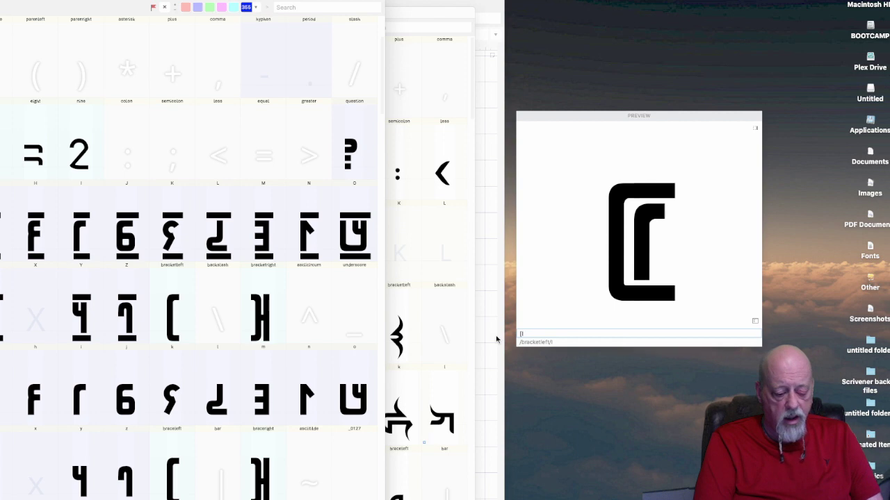
type("KPO")
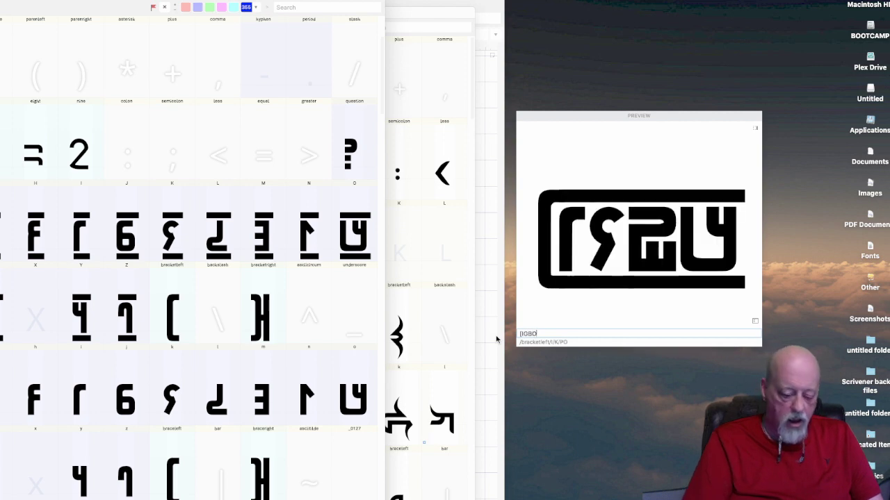
type("]")
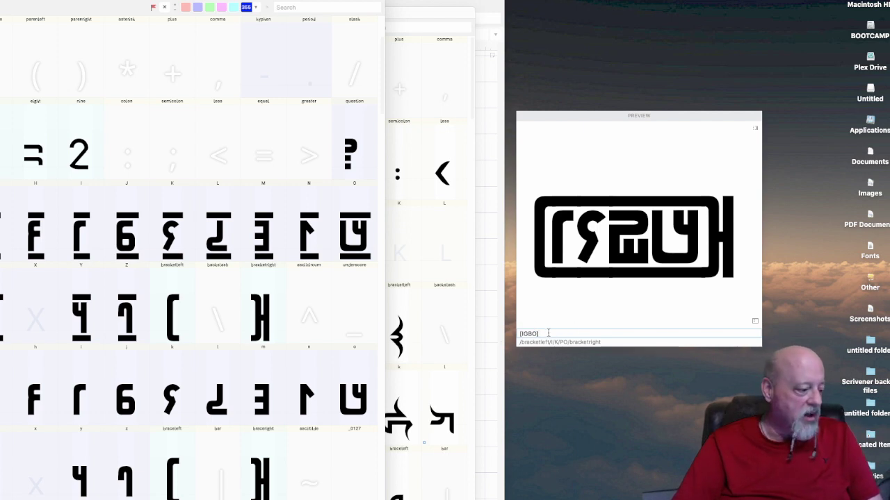
- Clear the preview sample text and switch back to the Ndebe Regular font's s glyph window
key("BackSpace")
key("BackSpace")
key("BackSpace")
key("BackSpace")
key("BackSpace")
key("BackSpace")
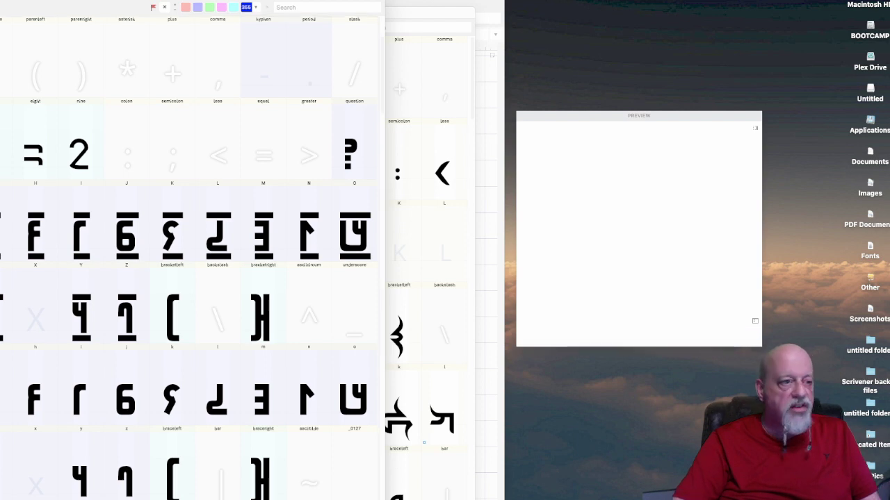
key("super+grave")
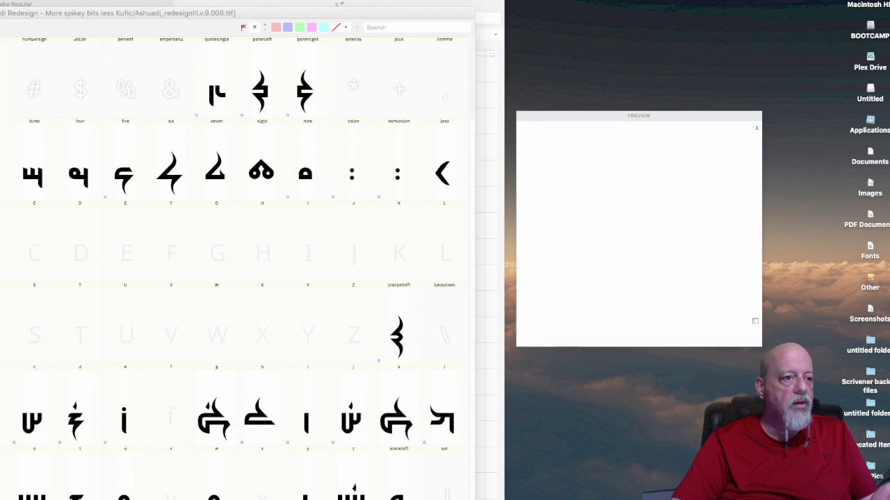
key("super+grave")
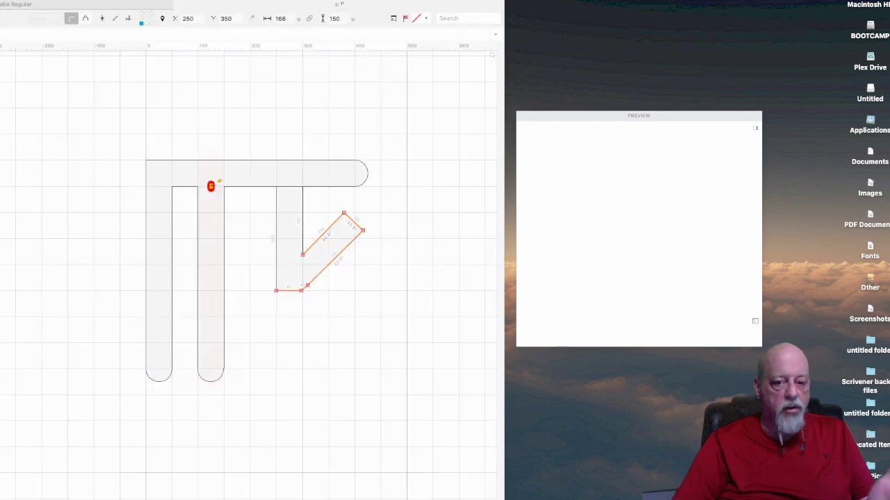